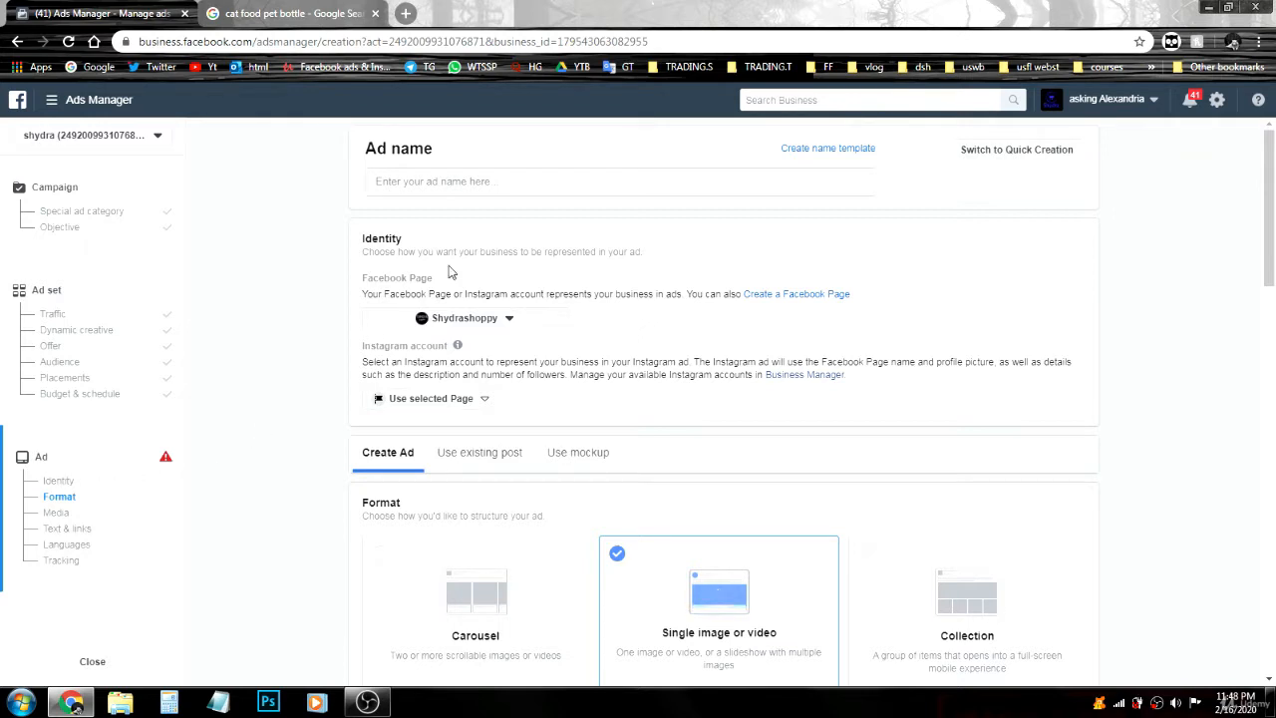
Name the ad "cat food top US states"
{"action": "left_click", "coordinate": [468, 182]}
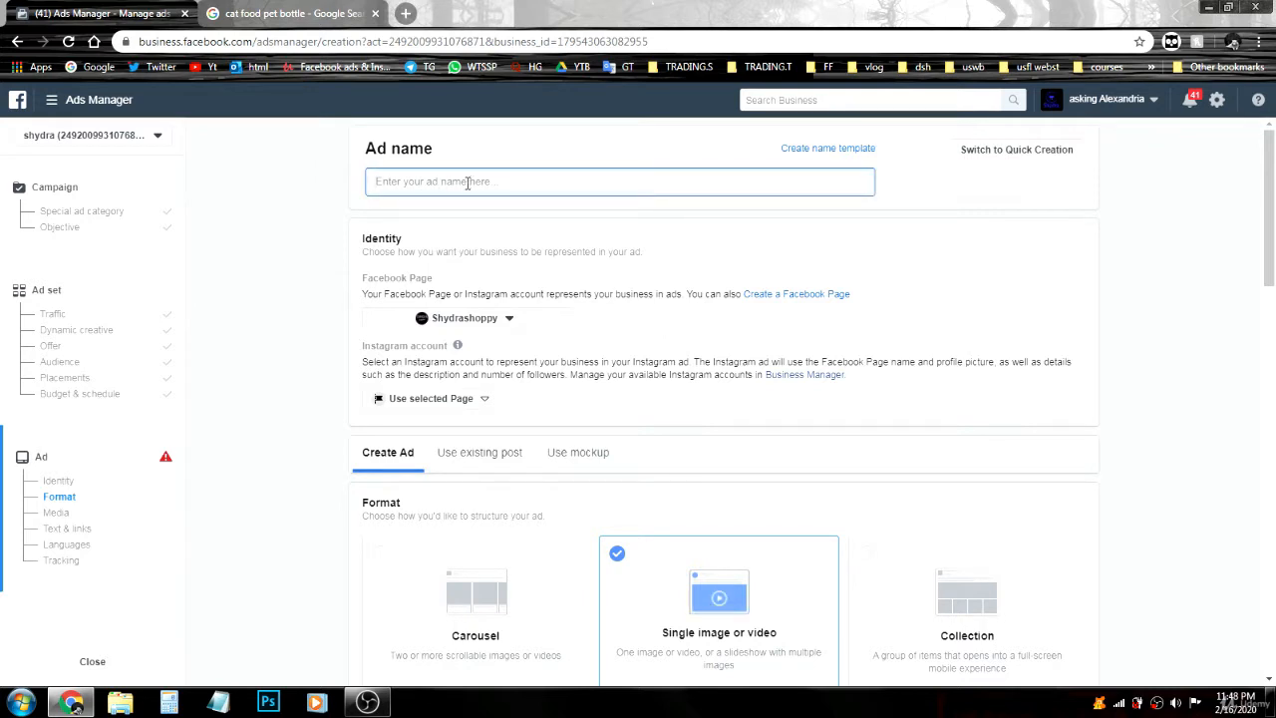
{"action": "type", "text": "cat"}
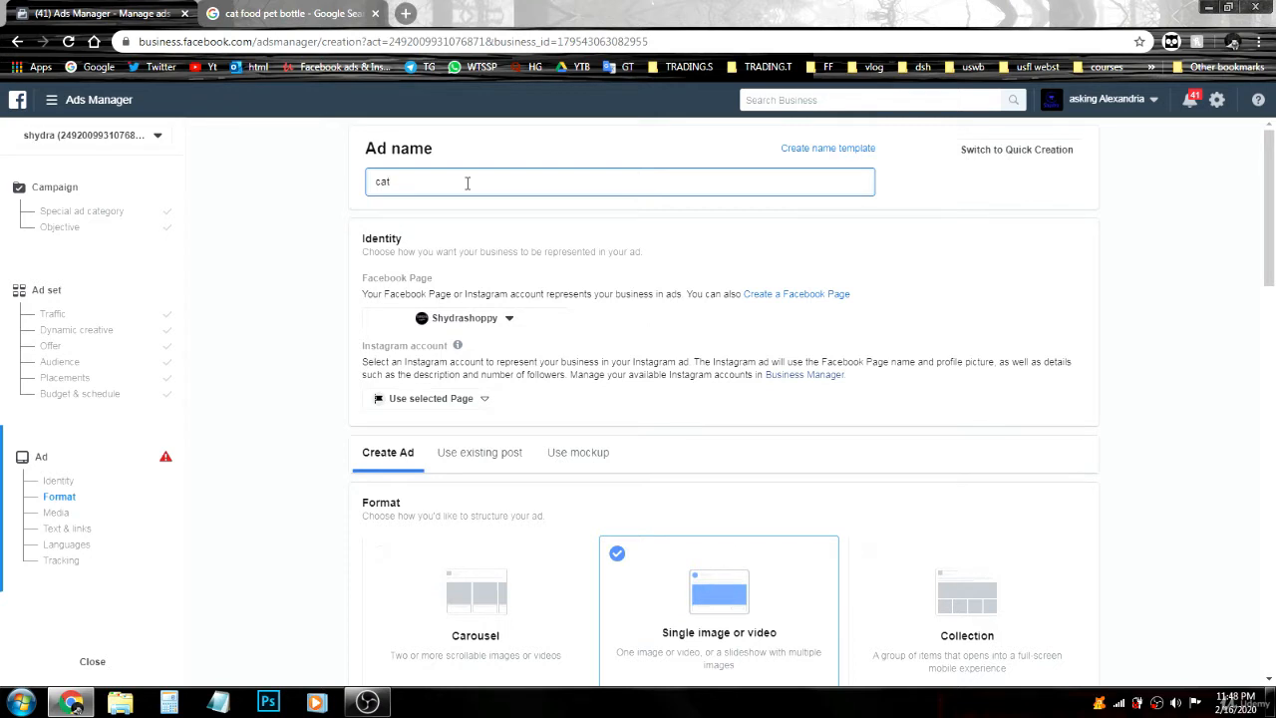
{"action": "type", "text": " food"}
{"action": "key", "text": "BackSpace"}
{"action": "key", "text": "BackSpace"}
{"action": "type", "text": "top US  states"}
Select Shydrashoppy as the Facebook Page that represents the business in the ad
{"action": "scroll", "coordinate": [359, 229], "scroll_direction": "down", "scroll_amount": 1}
{"action": "scroll", "coordinate": [357, 232], "scroll_direction": "up", "scroll_amount": 1}
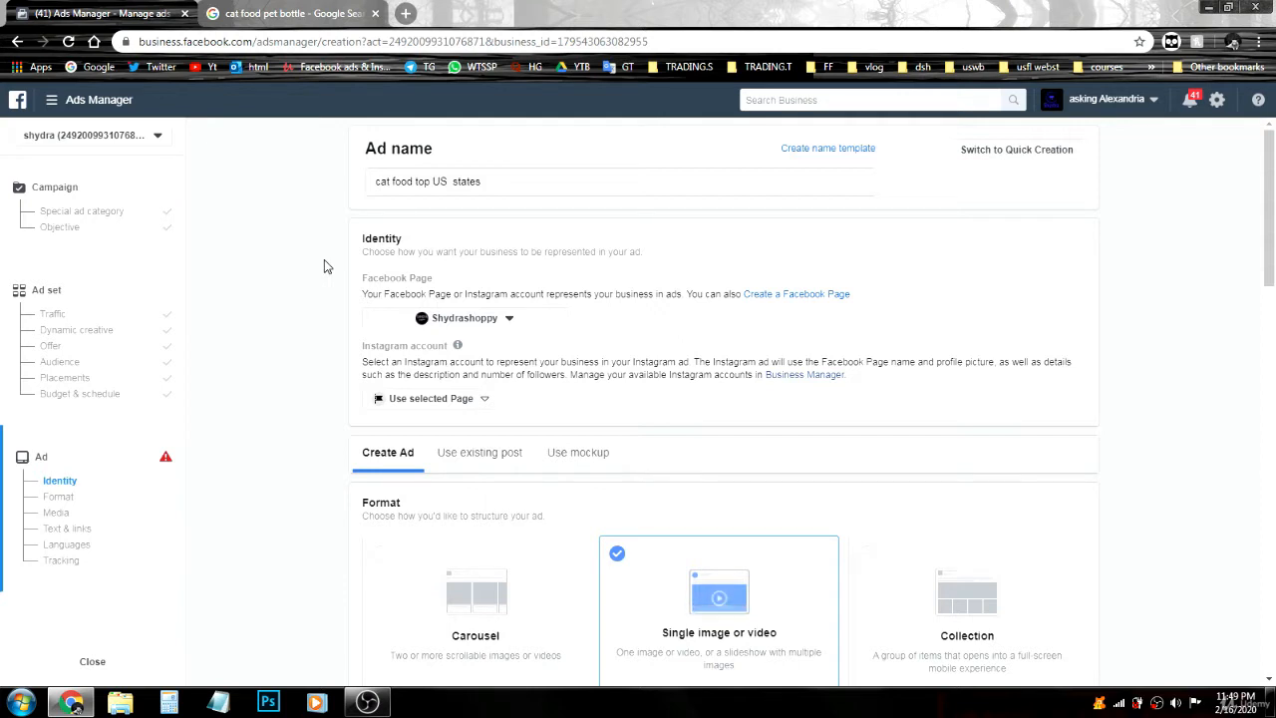
{"action": "left_click", "coordinate": [487, 319]}
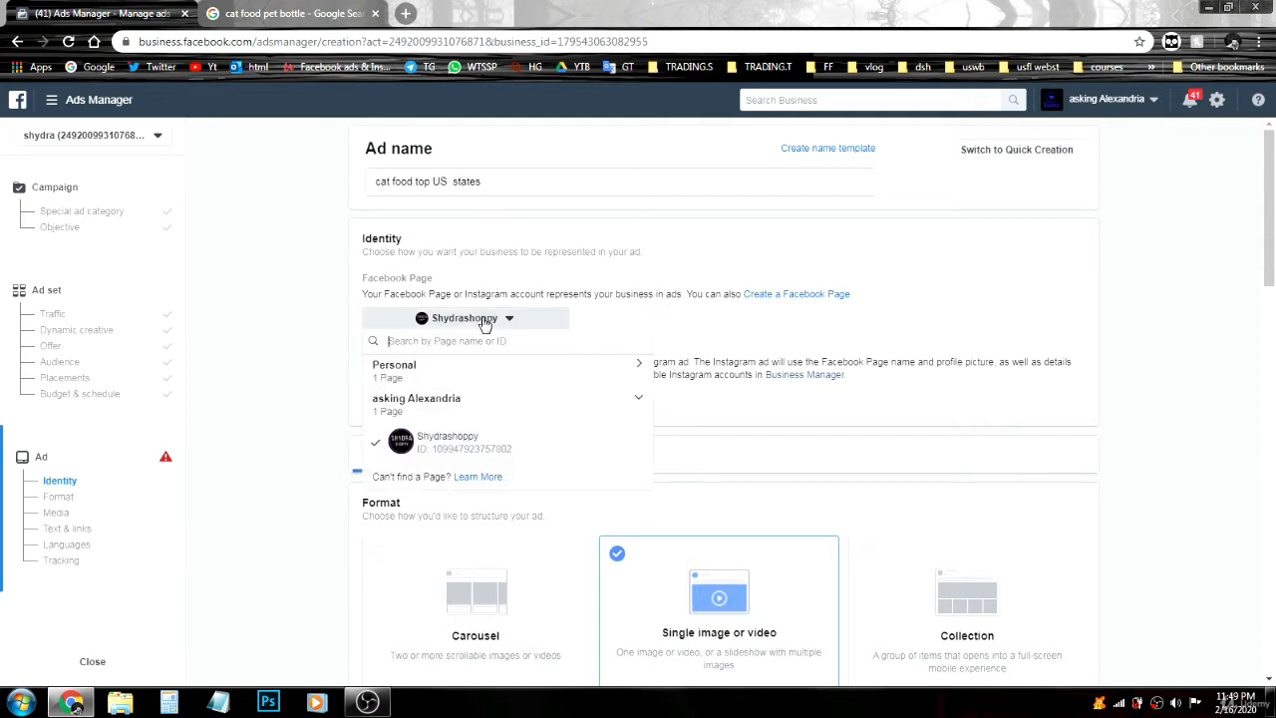
{"action": "left_click", "coordinate": [428, 447]}
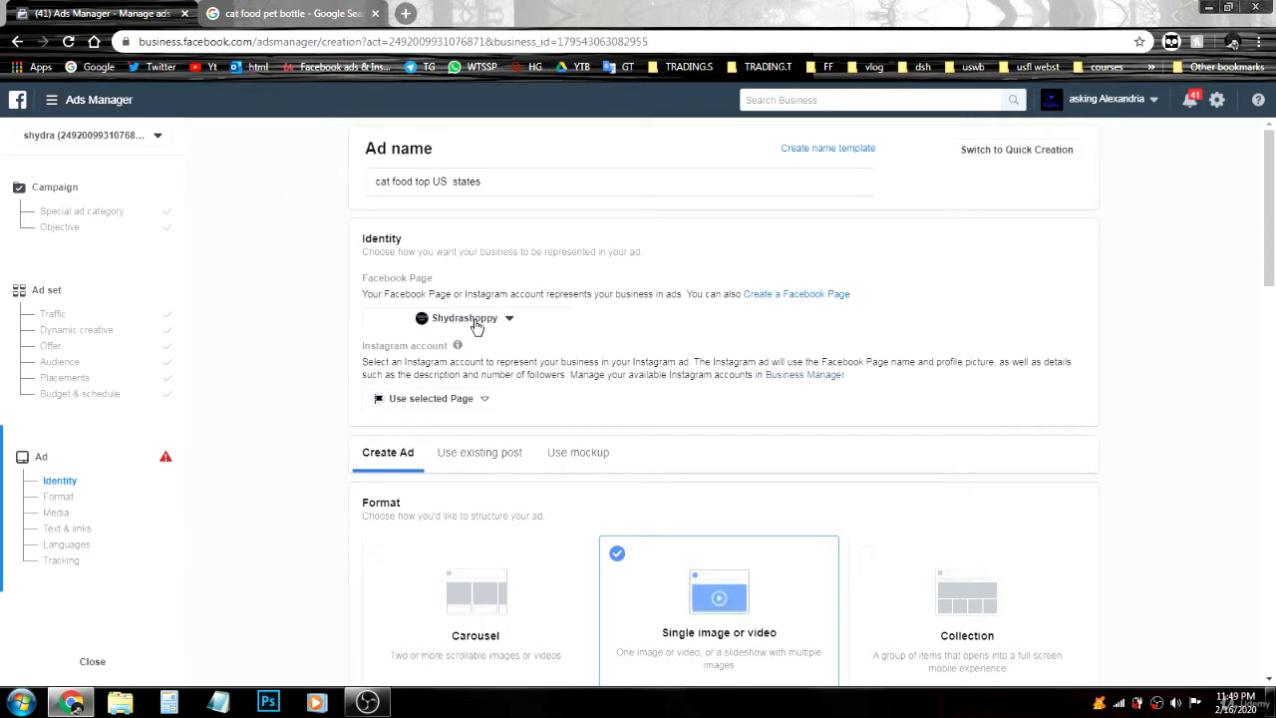
Check the account's video library for ad media, closing it without choosing a video
{"action": "scroll", "coordinate": [296, 345], "scroll_direction": "down", "scroll_amount": 1}
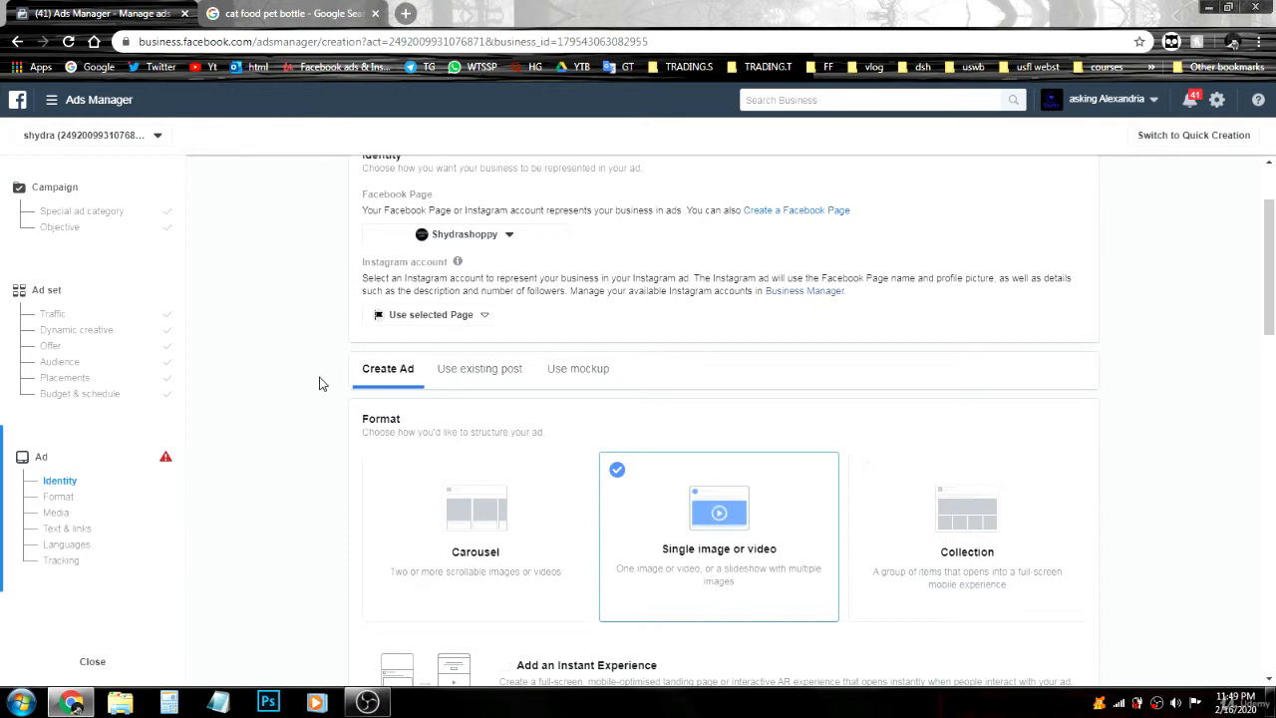
{"action": "scroll", "coordinate": [319, 383], "scroll_direction": "down", "scroll_amount": 1}
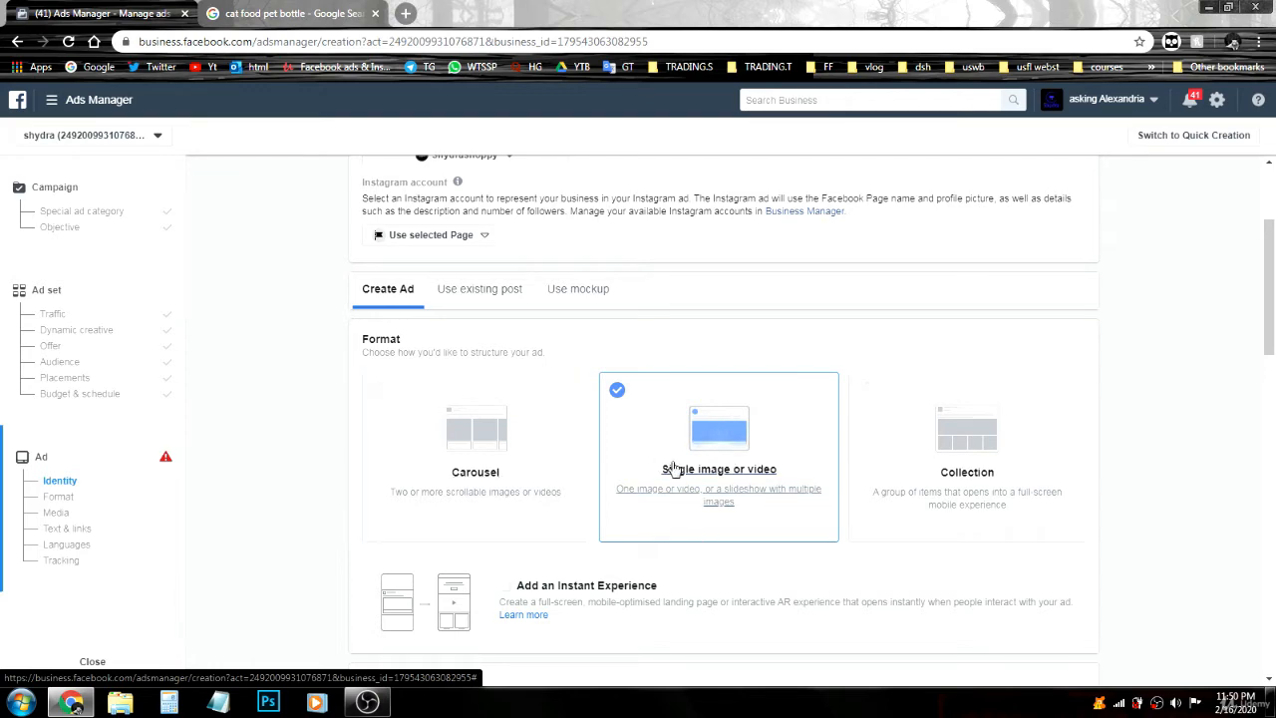
{"action": "scroll", "coordinate": [670, 439], "scroll_direction": "down", "scroll_amount": 2}
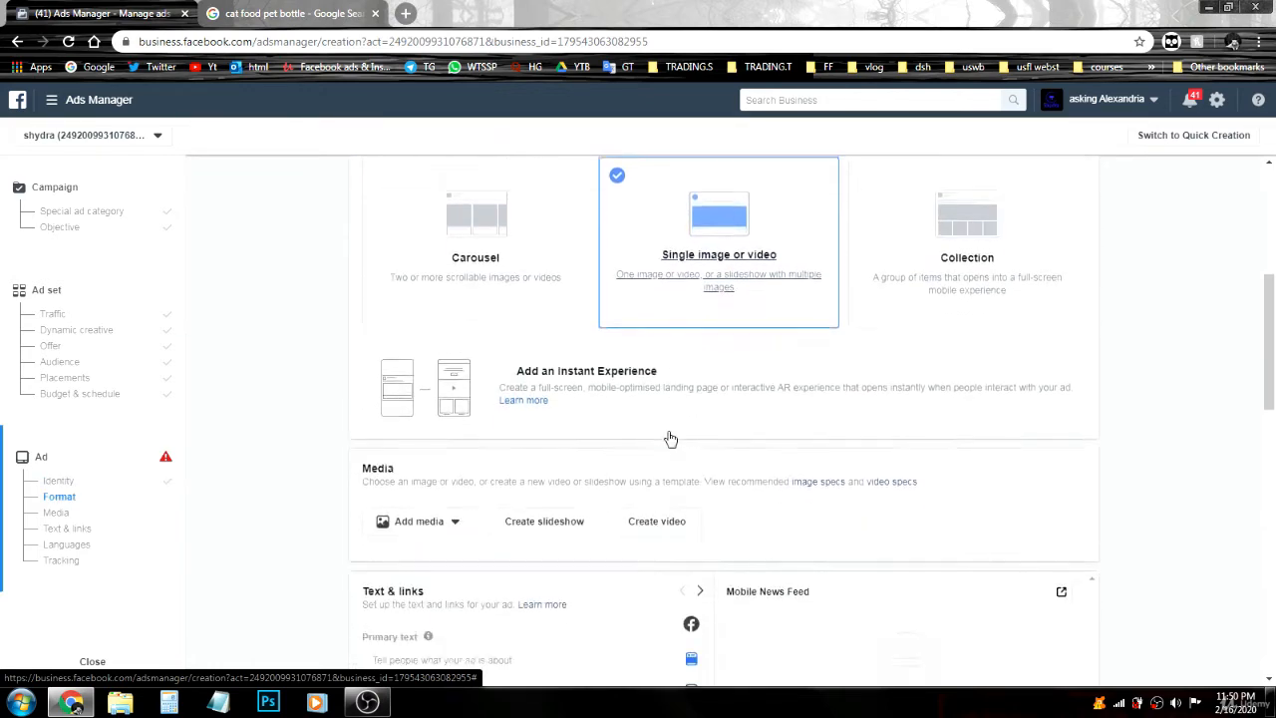
{"action": "scroll", "coordinate": [669, 437], "scroll_direction": "down", "scroll_amount": 1}
{"action": "scroll", "coordinate": [632, 432], "scroll_direction": "down", "scroll_amount": 1}
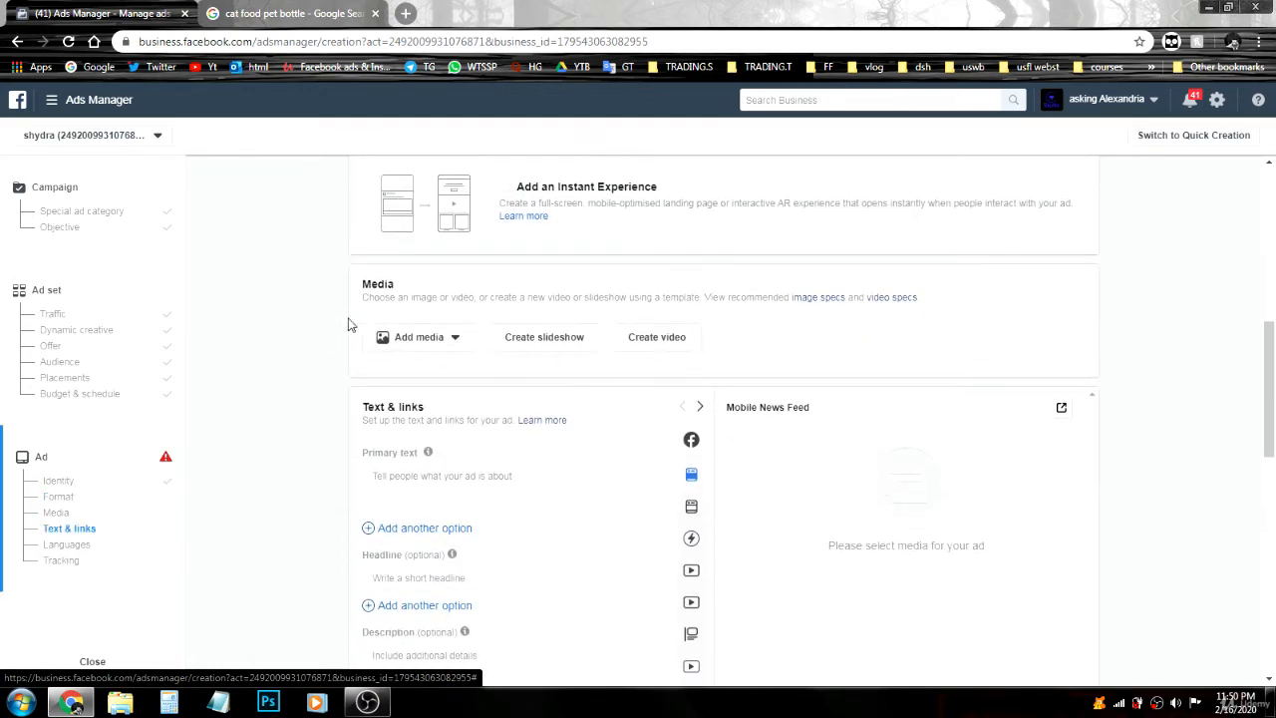
{"action": "left_click", "coordinate": [434, 342]}
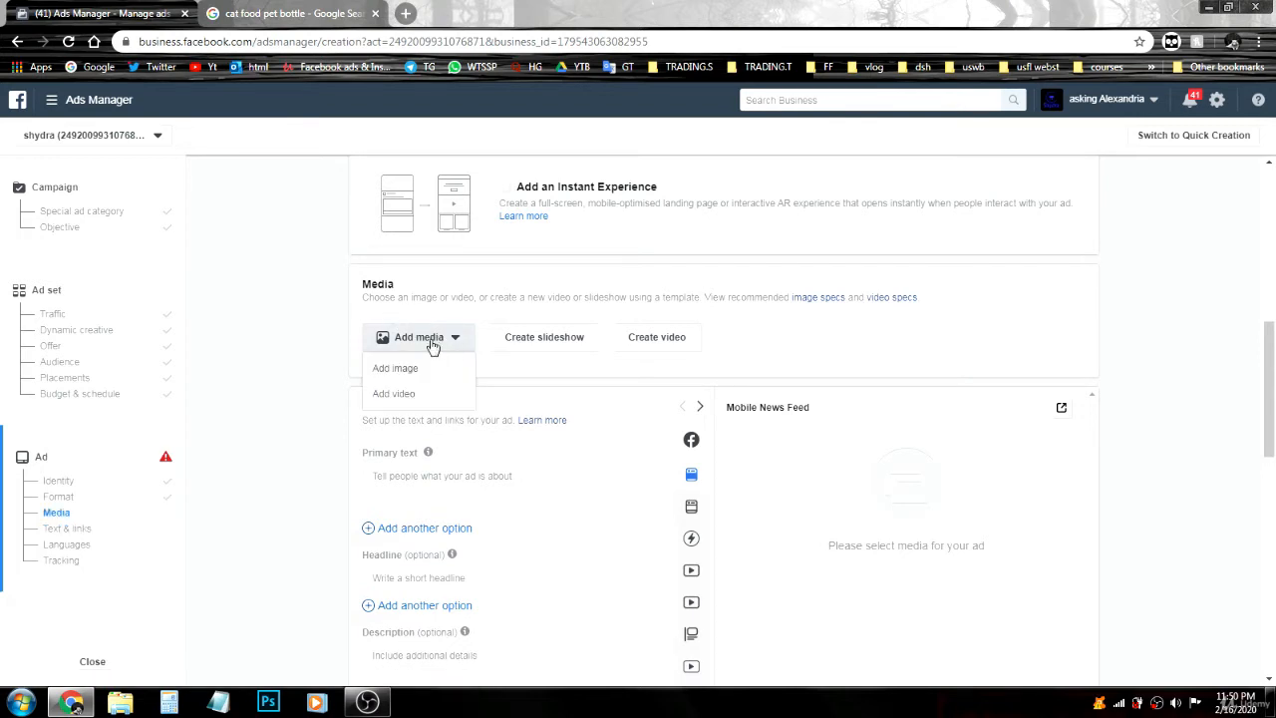
{"action": "left_click", "coordinate": [407, 399]}
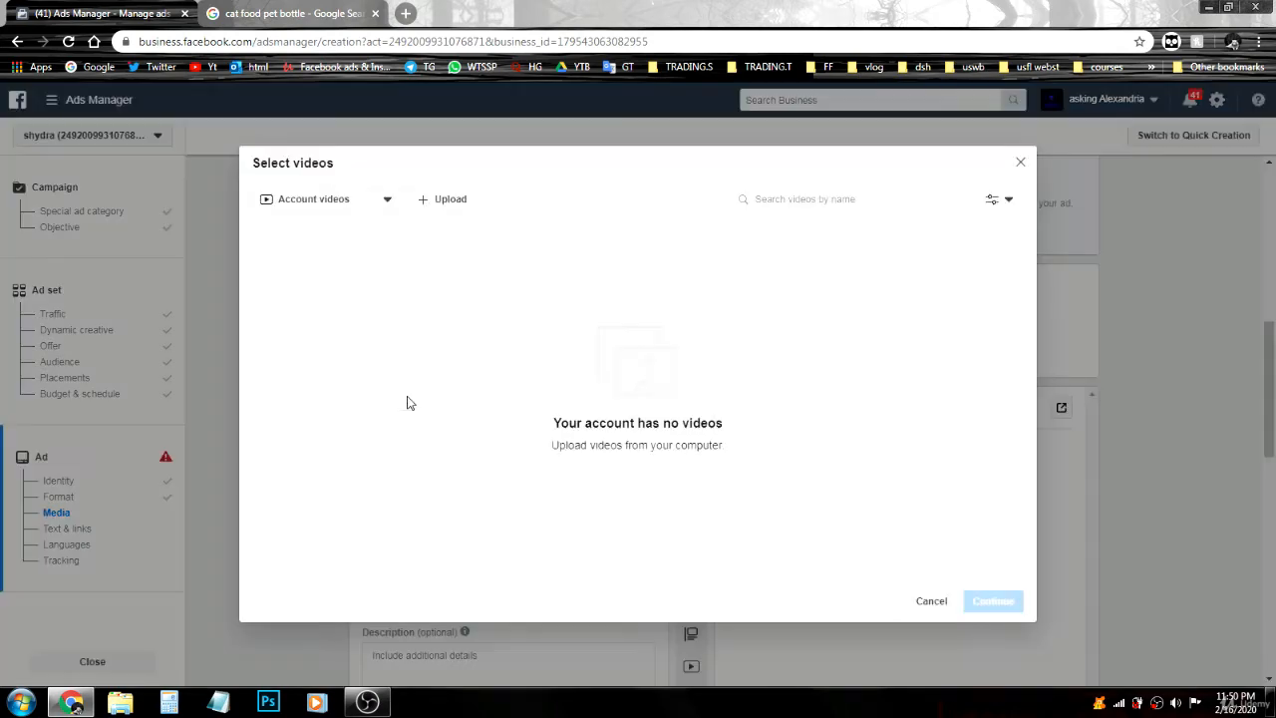
{"action": "left_click", "coordinate": [1020, 163]}
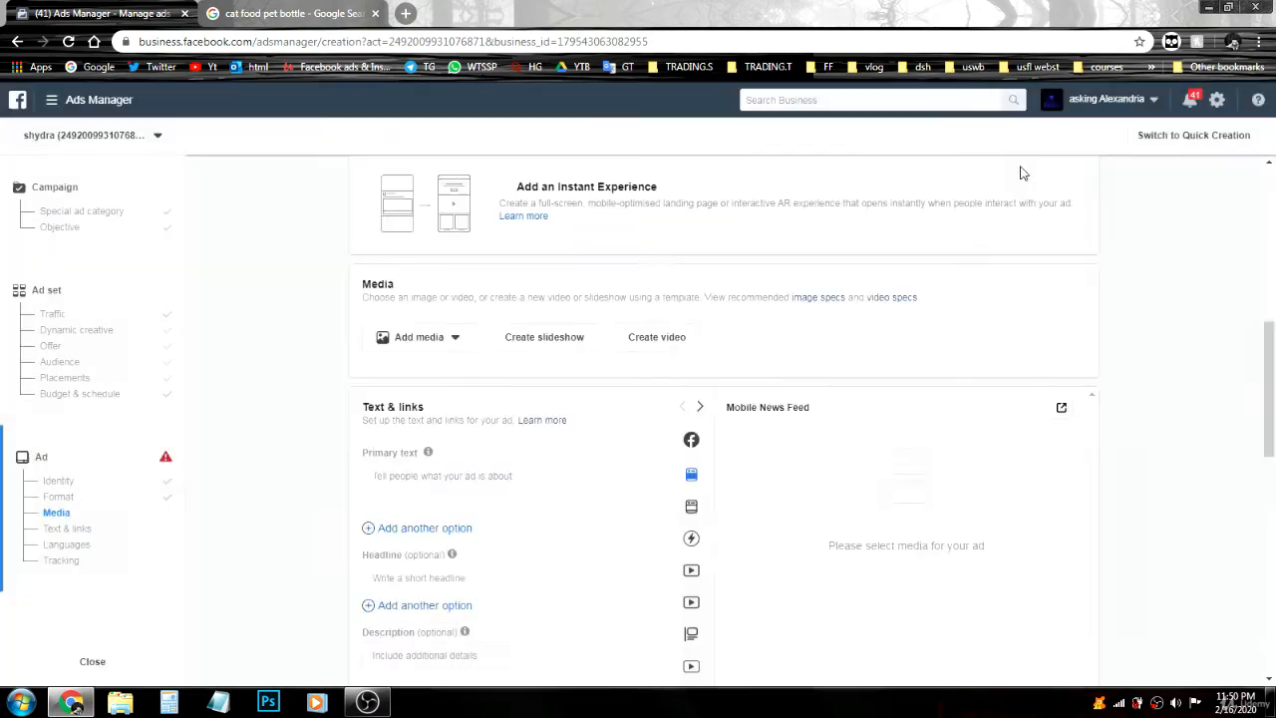
Open the account's image library to choose an image for the ad's media
{"action": "left_click", "coordinate": [414, 344]}
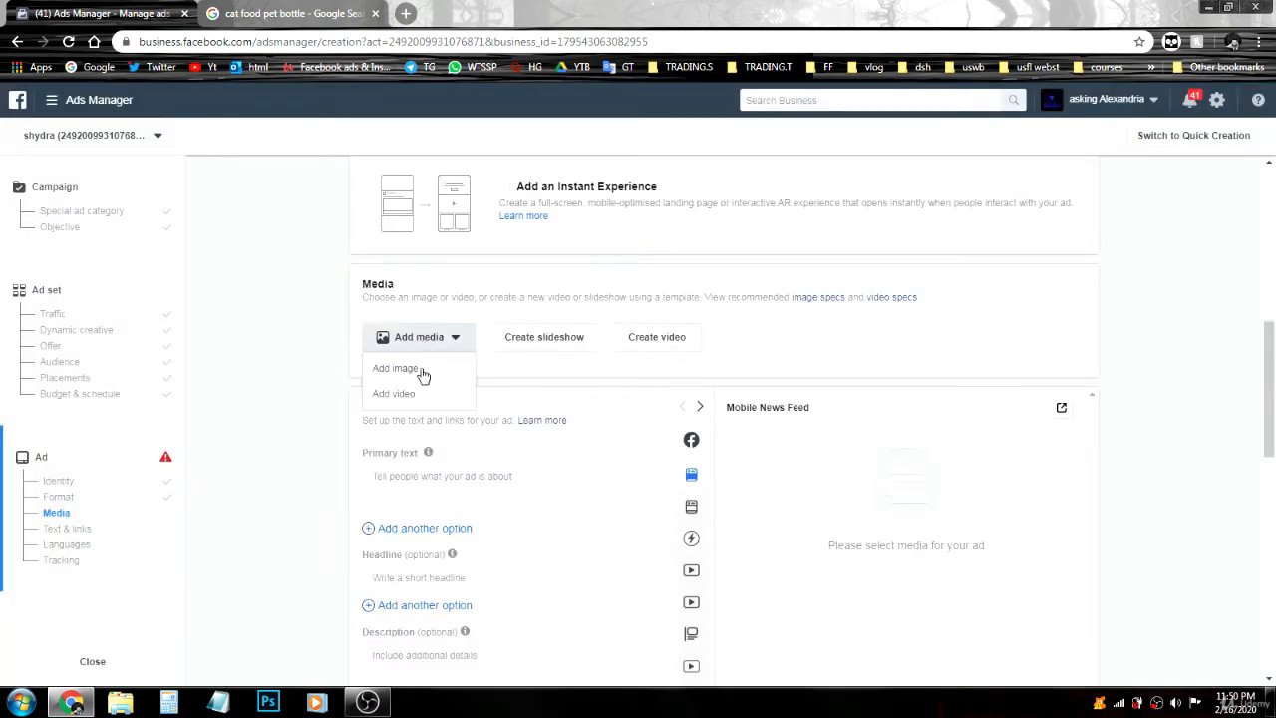
{"action": "left_click", "coordinate": [419, 371]}
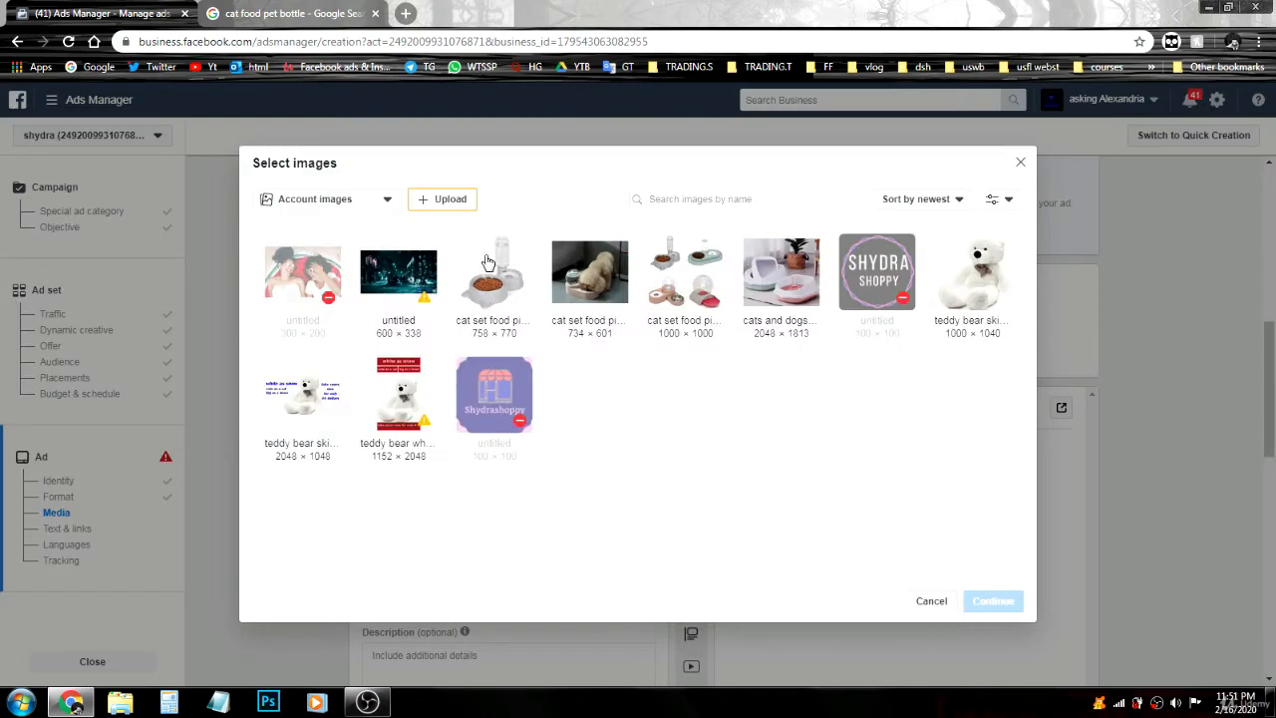
{"action": "left_click", "coordinate": [454, 201]}
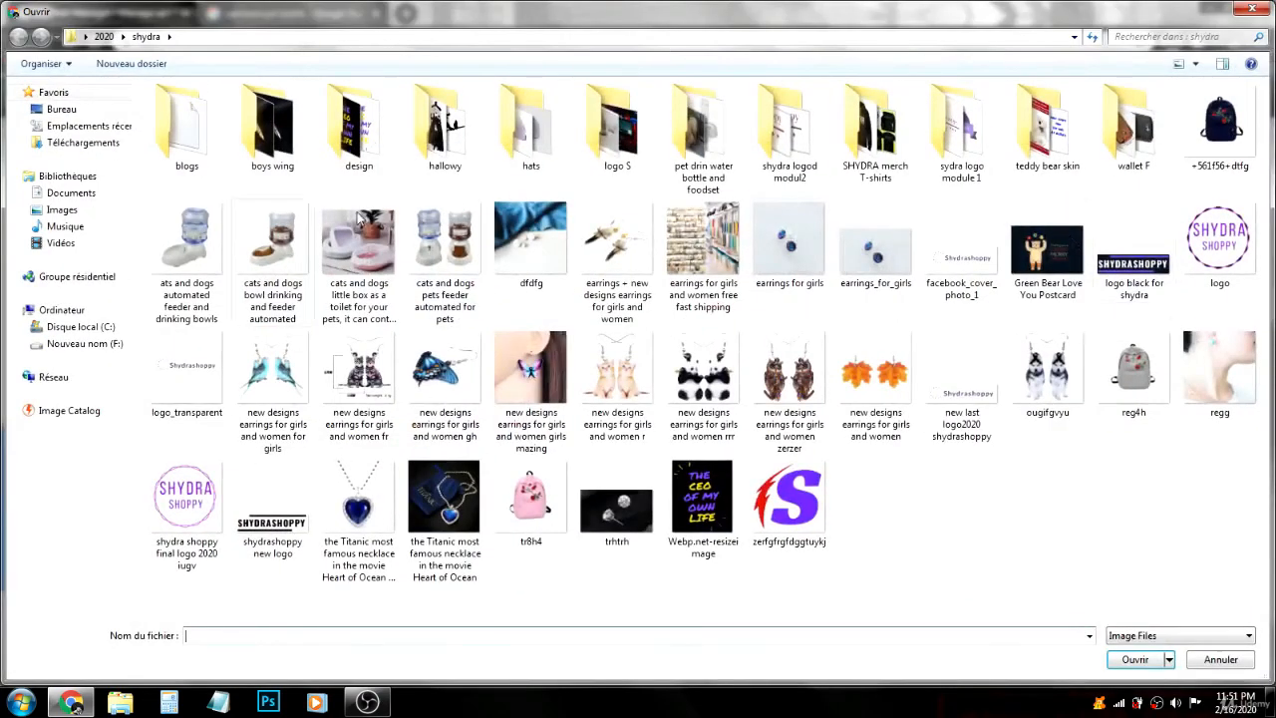
{"action": "left_click", "coordinate": [108, 110]}
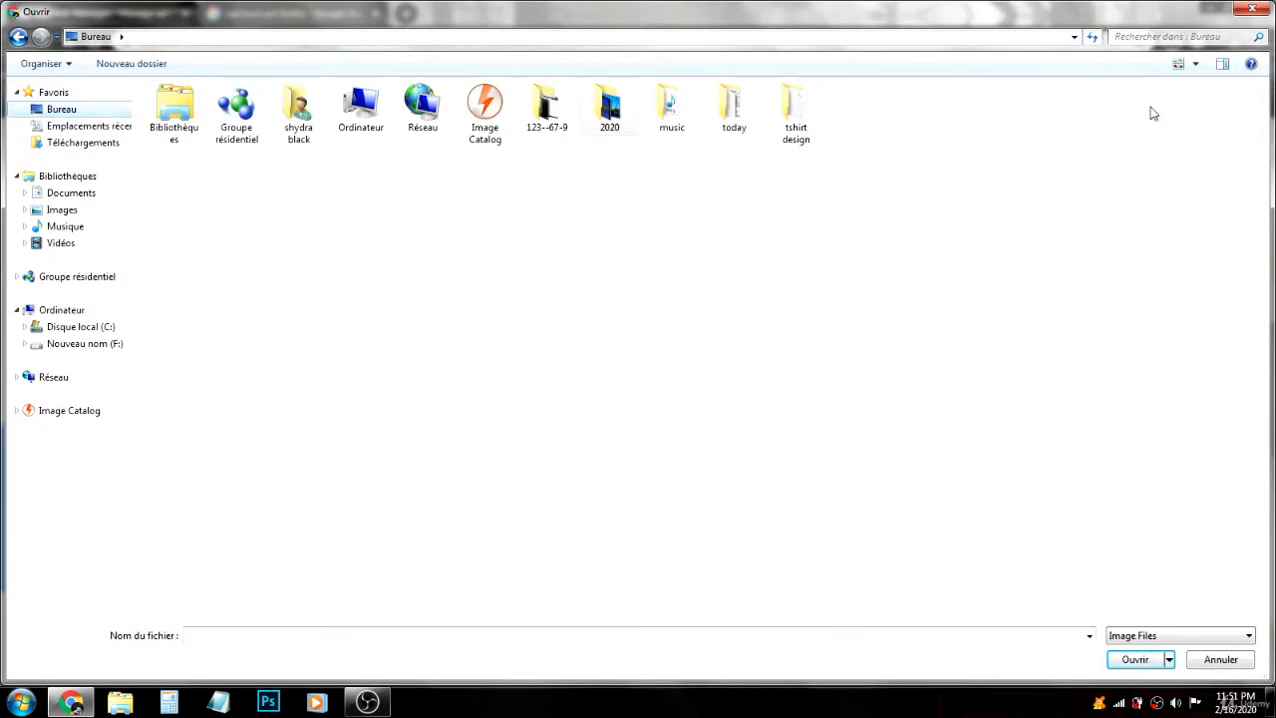
{"action": "left_click", "coordinate": [1255, 10]}
{"action": "left_click", "coordinate": [1196, 7]}
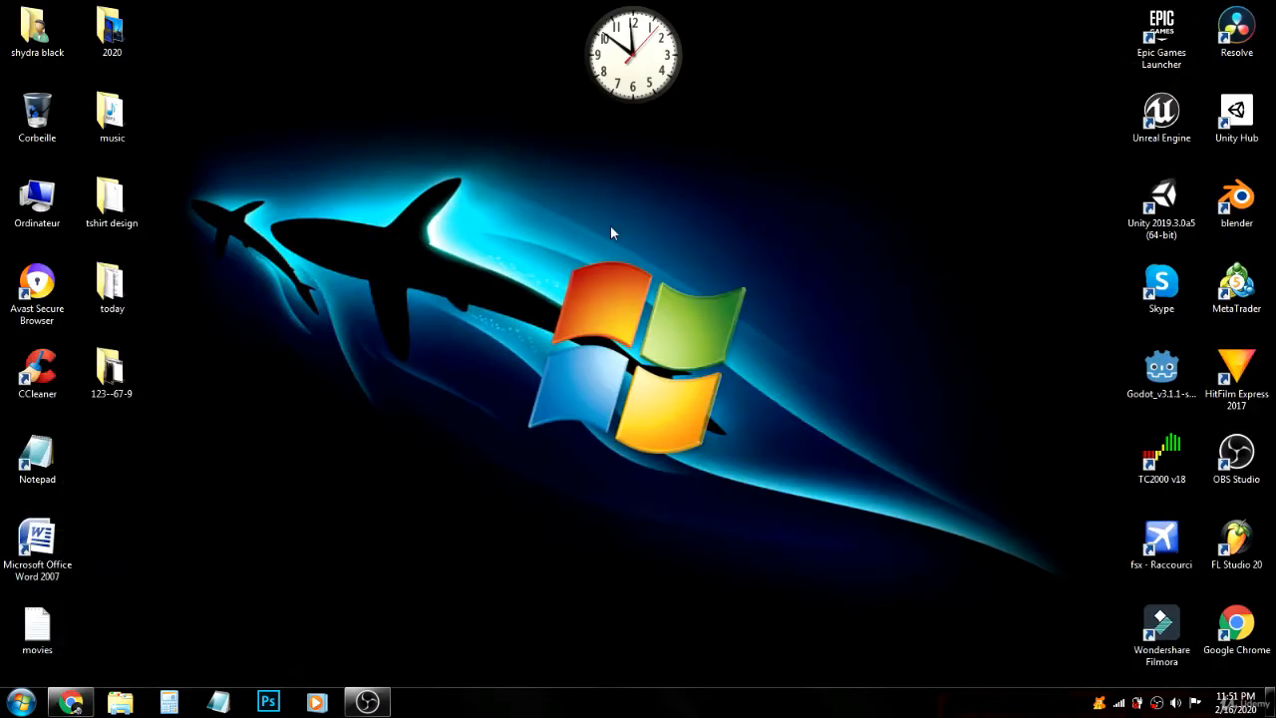
{"action": "left_click_drag", "start_coordinate": [762, 171], "coordinate": [453, 450]}
{"action": "left_click", "coordinate": [74, 702]}
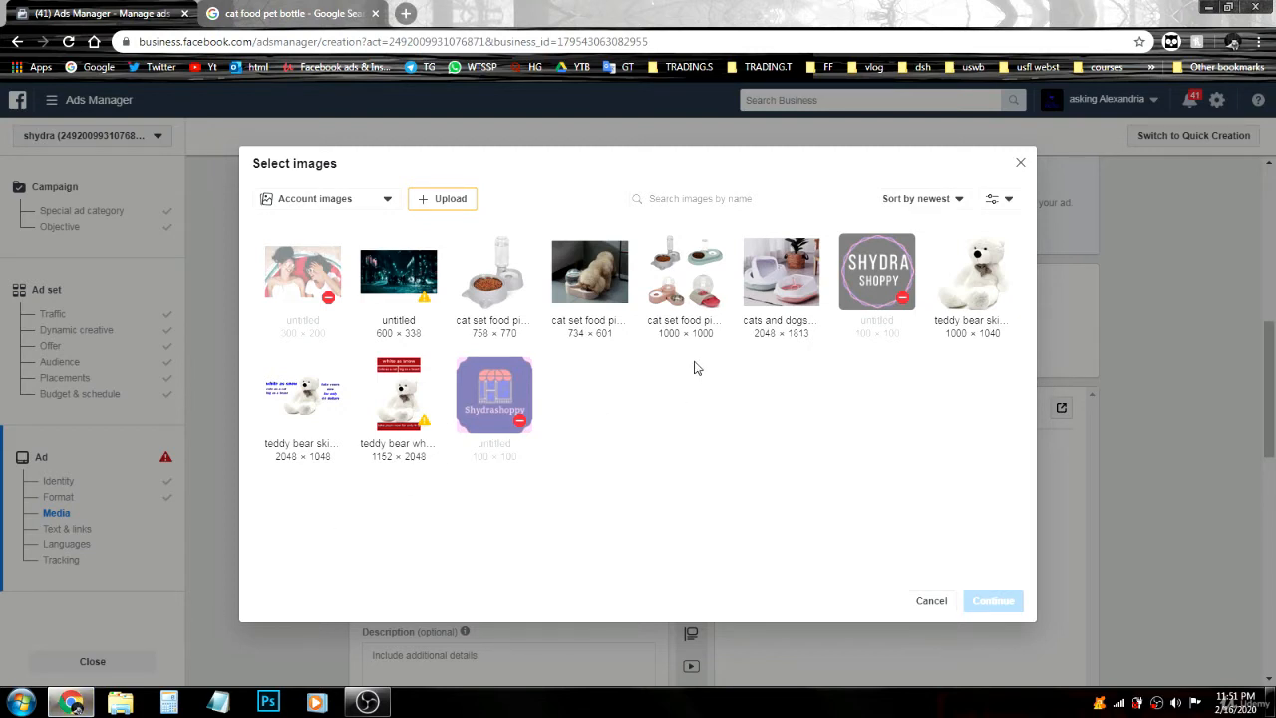
Add the 1000 × 1000 account image "cat set food pic 2.jpg" as the ad's media
{"action": "left_click", "coordinate": [698, 281]}
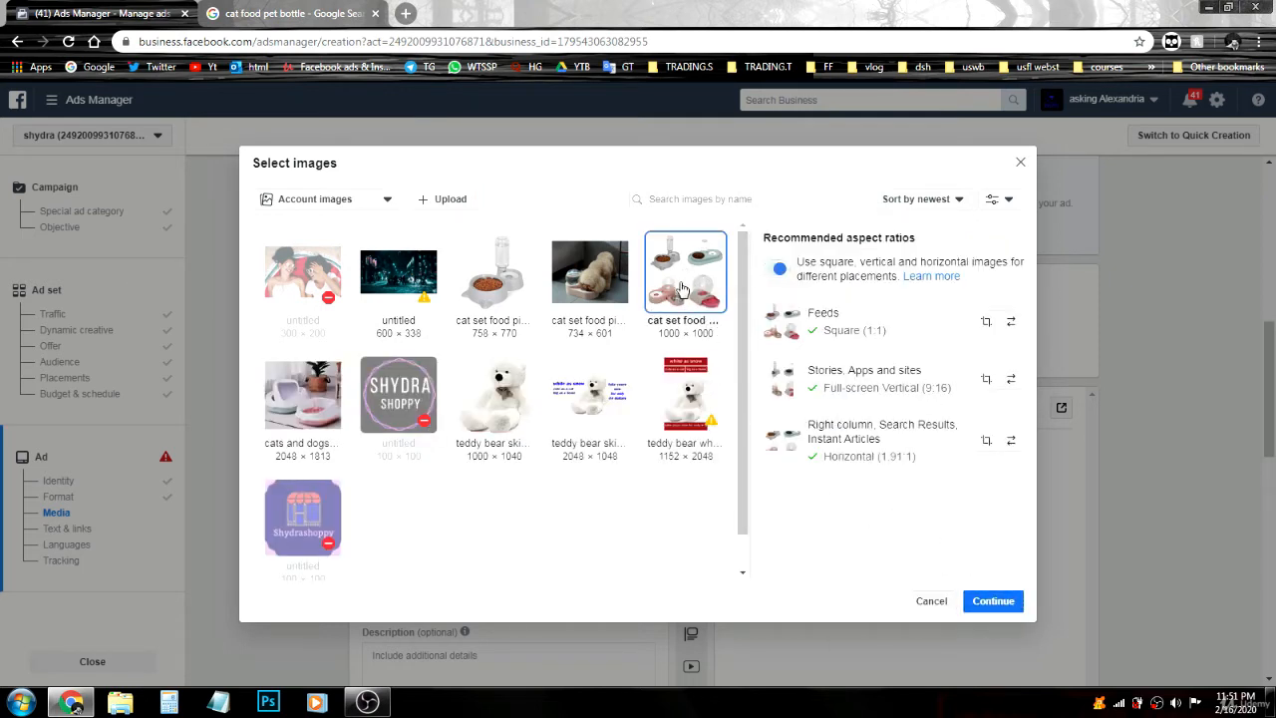
{"action": "left_click", "coordinate": [987, 603]}
{"action": "left_click", "coordinate": [987, 603]}
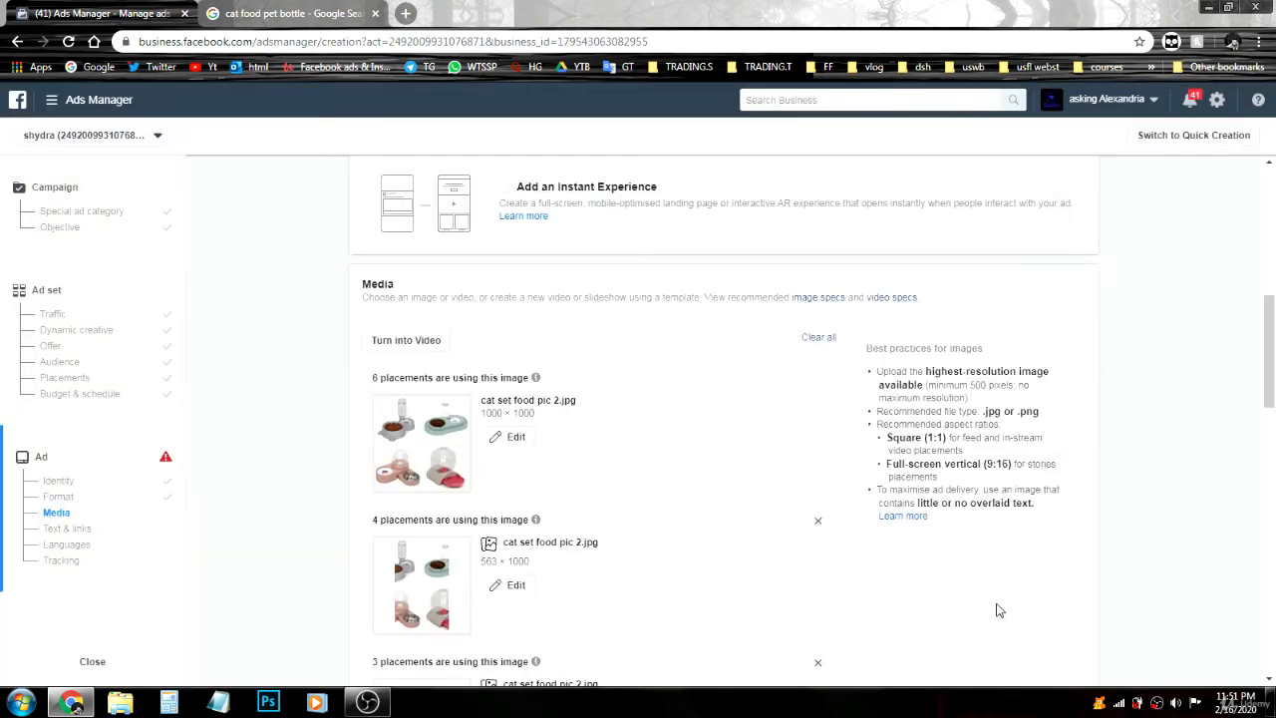
Remove the separate full-screen vertical and horizontal image versions so the square image serves all placements
{"action": "left_click", "coordinate": [818, 523]}
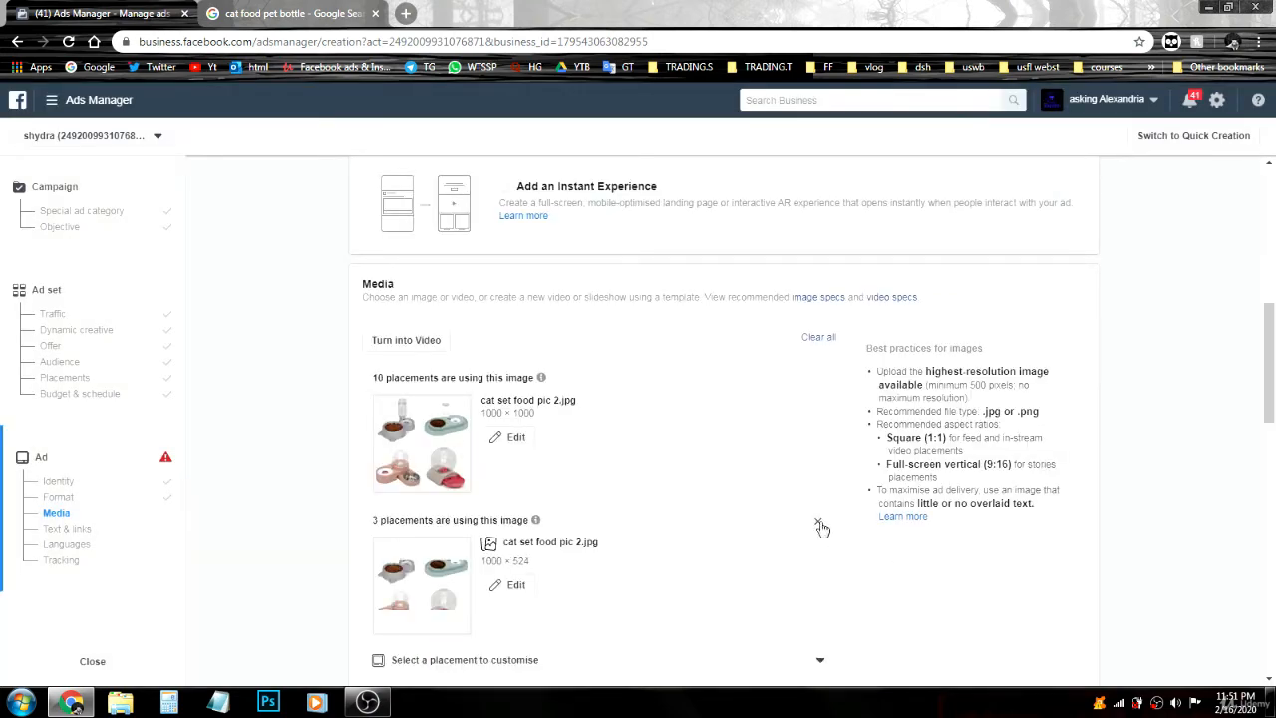
{"action": "left_click", "coordinate": [819, 524]}
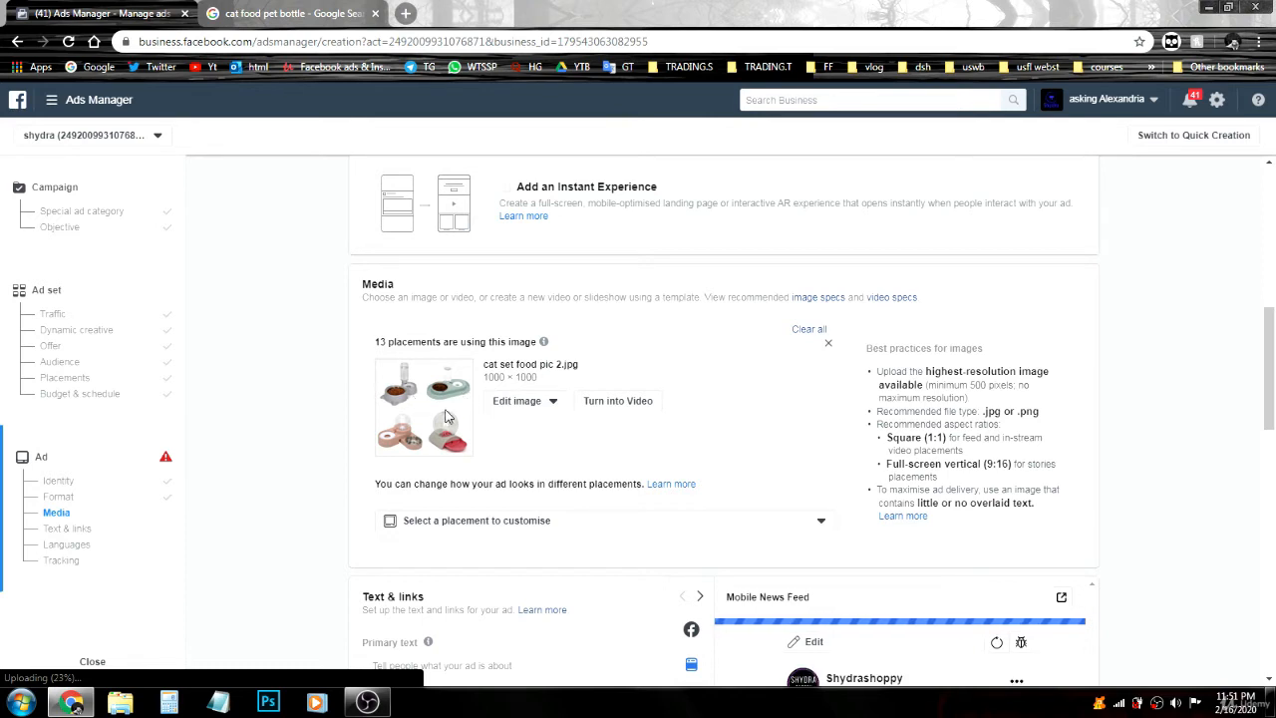
{"action": "left_click", "coordinate": [810, 527]}
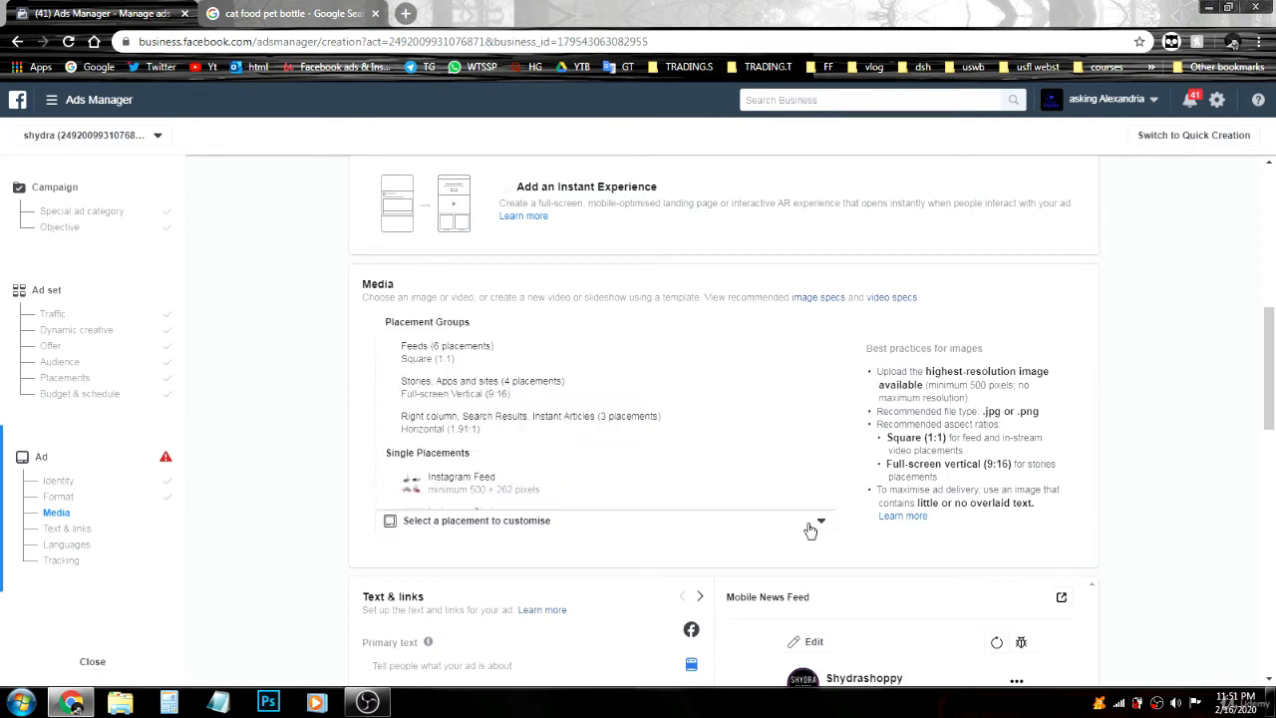
{"action": "left_click", "coordinate": [809, 526]}
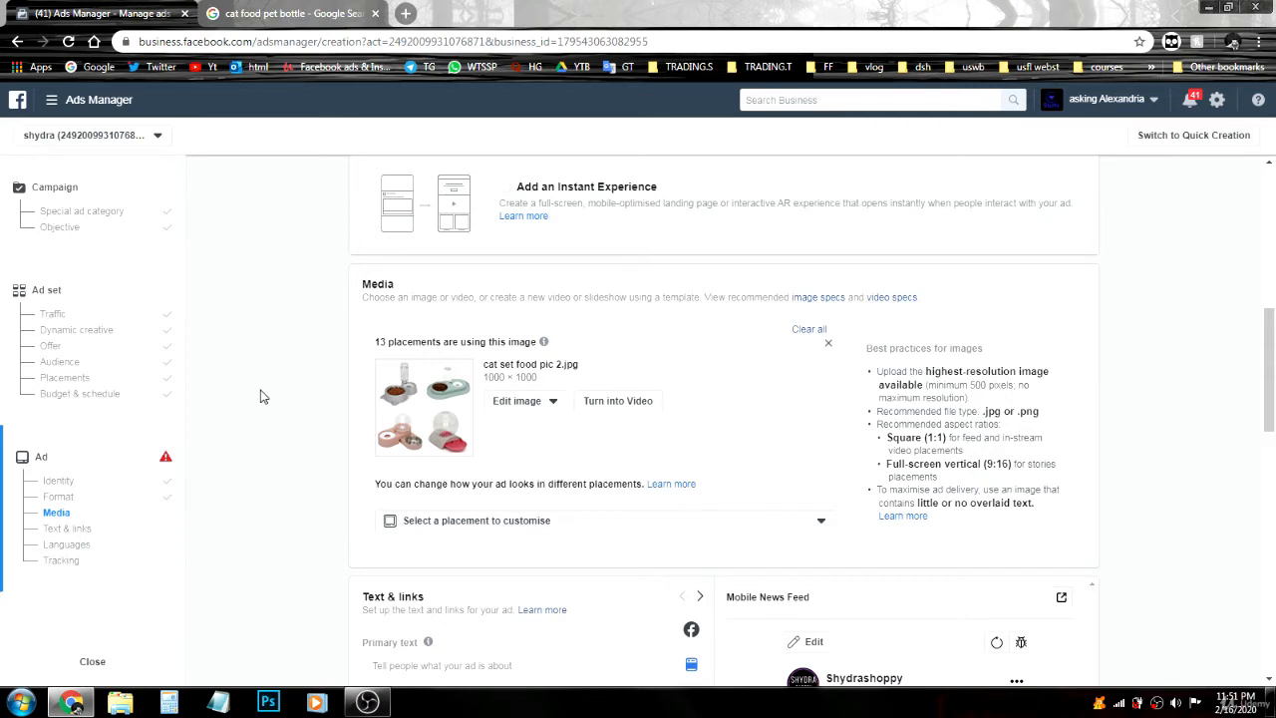
Enter "best quality food set for cats" as the ad's primary text
{"action": "scroll", "coordinate": [259, 397], "scroll_direction": "down", "scroll_amount": 1}
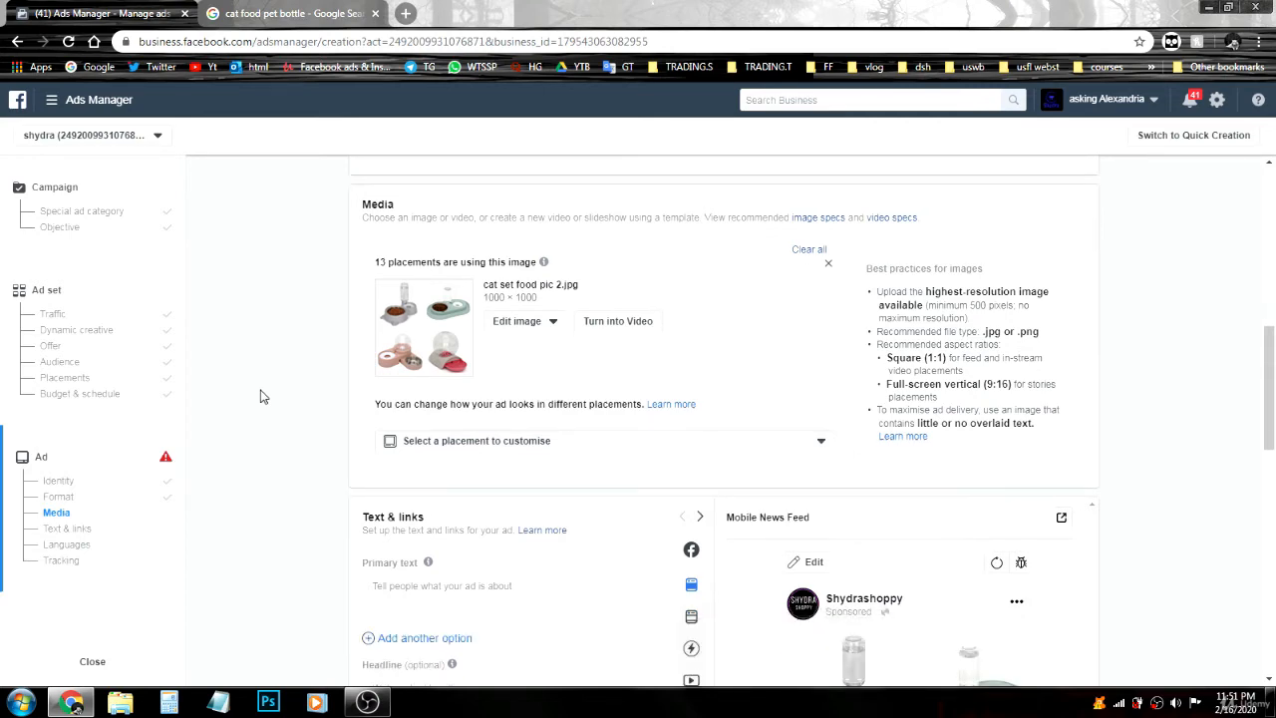
{"action": "scroll", "coordinate": [259, 397], "scroll_direction": "down", "scroll_amount": 4}
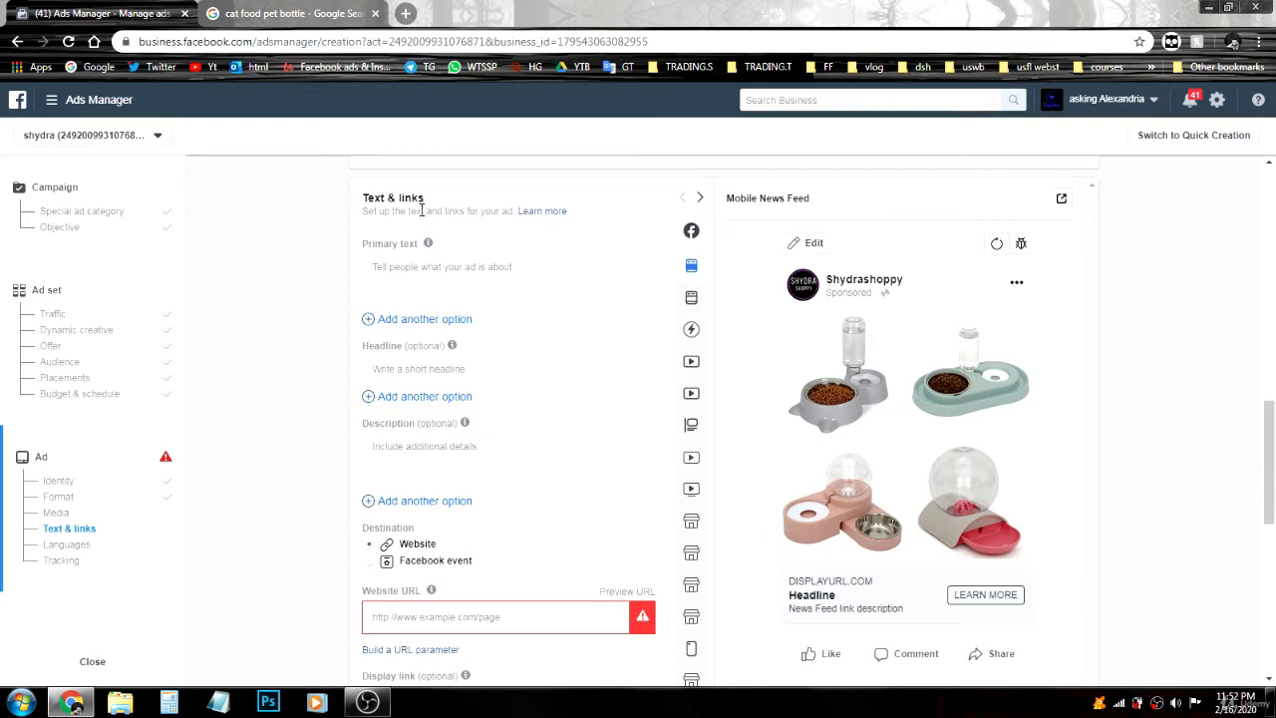
{"action": "mouse_move", "coordinate": [402, 241]}
{"action": "left_click", "coordinate": [466, 272]}
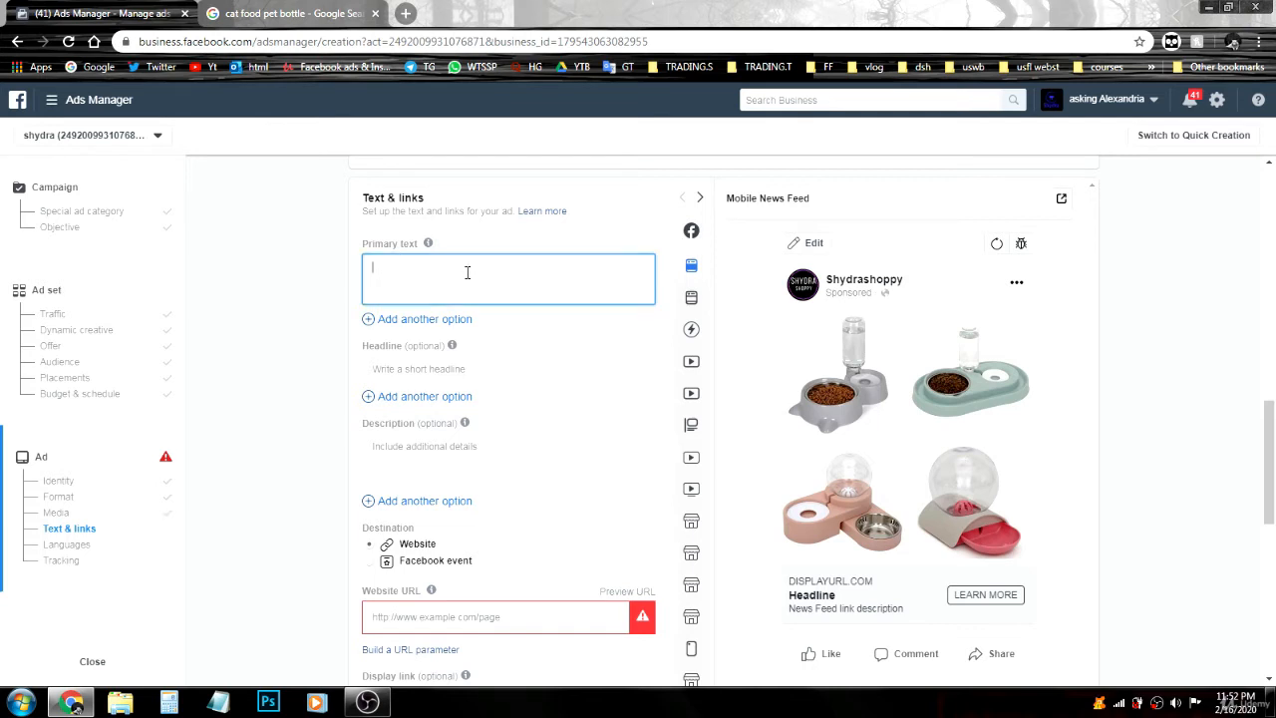
{"action": "left_click", "coordinate": [315, 287]}
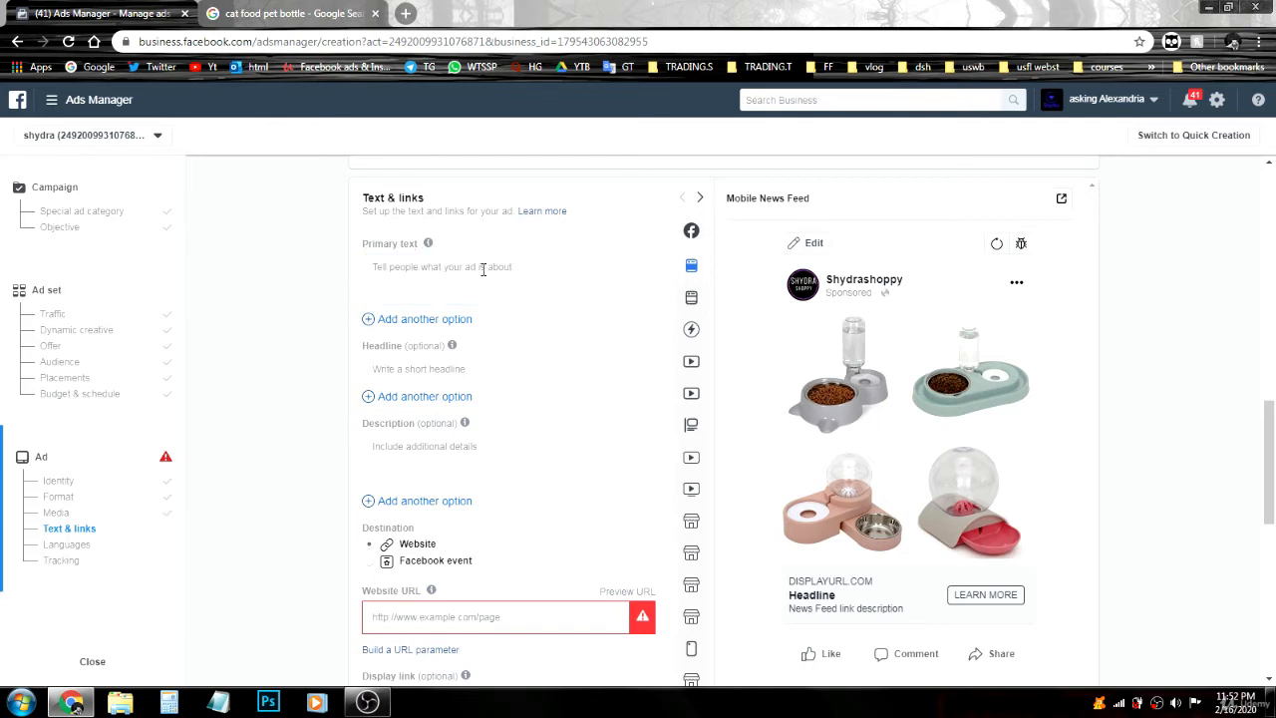
{"action": "left_click", "coordinate": [483, 269]}
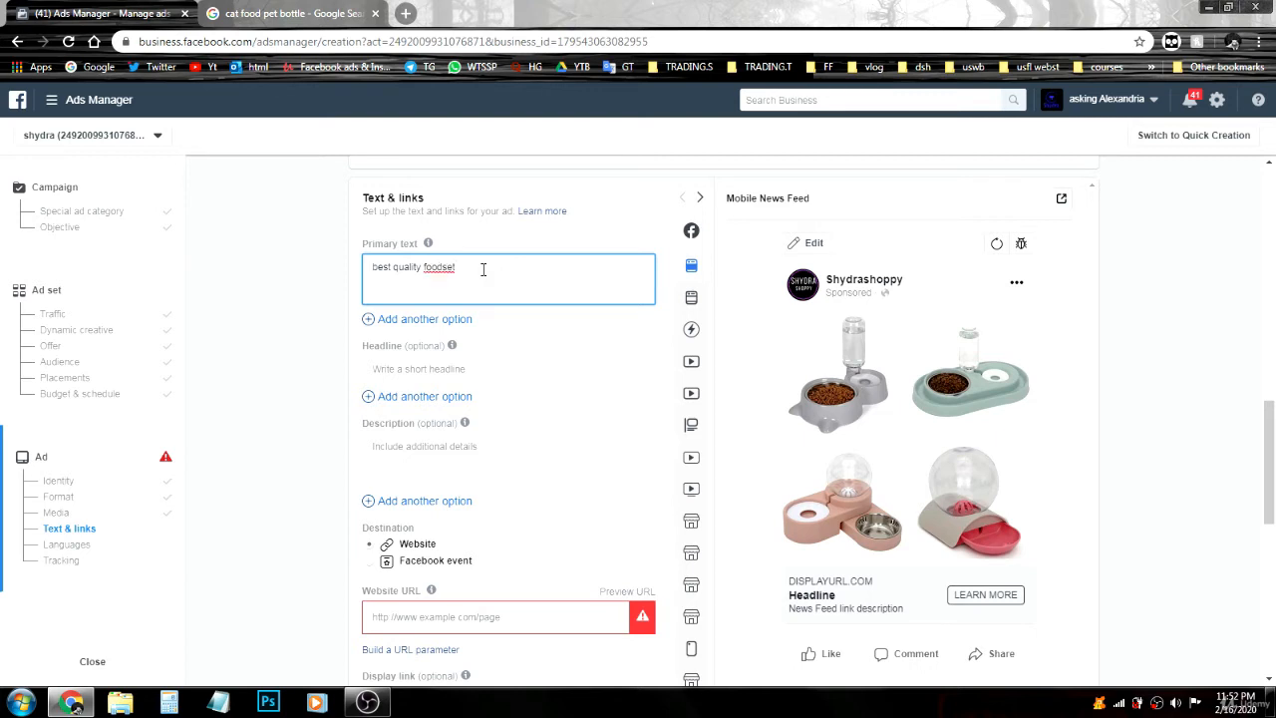
{"action": "key", "text": "BackSpace"}
{"action": "key", "text": "BackSpace"}
{"action": "key", "text": "BackSpace"}
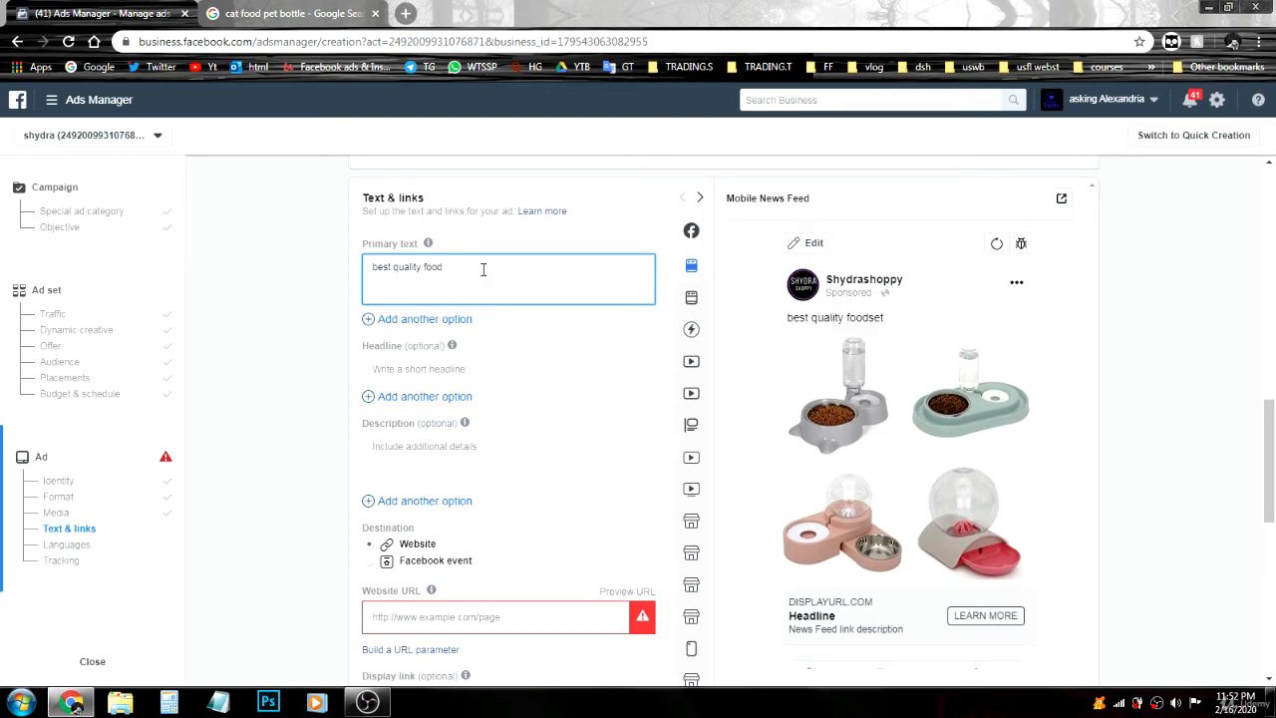
{"action": "type", "text": "set for cats"}
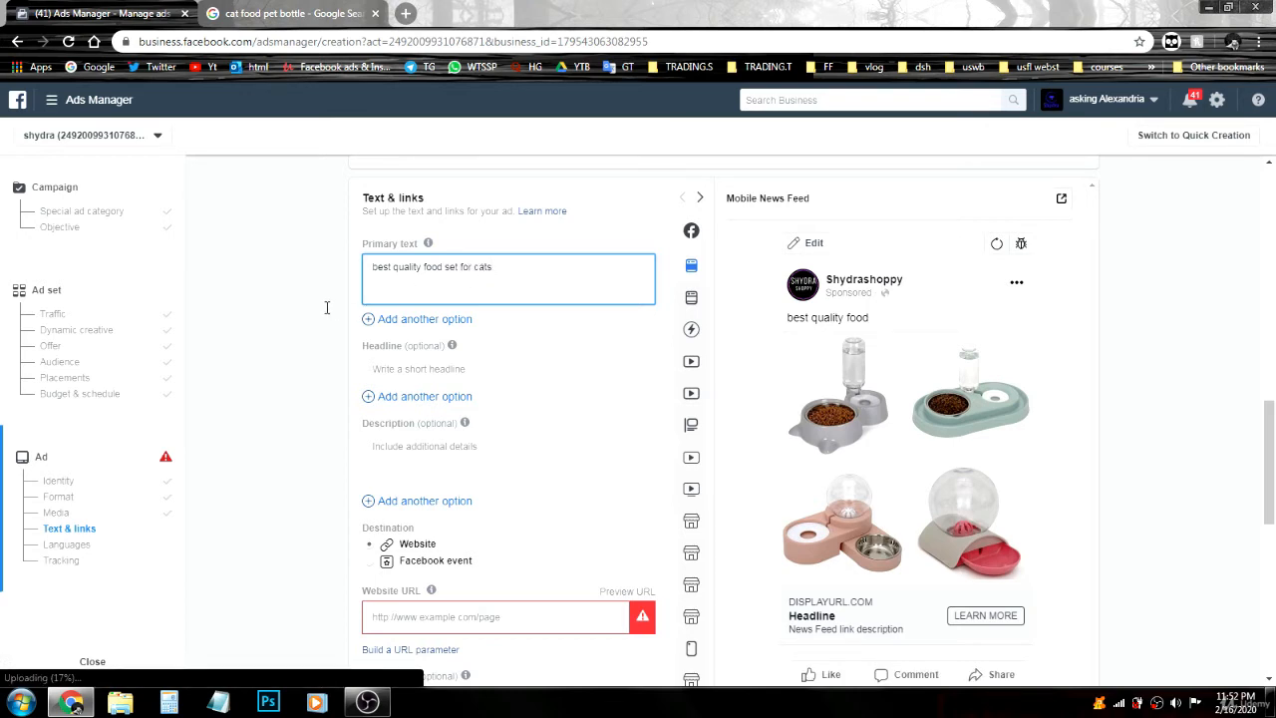
Enter "buy 2 and get 1 for 55 percent off" as the ad's headline
{"action": "left_click", "coordinate": [402, 370]}
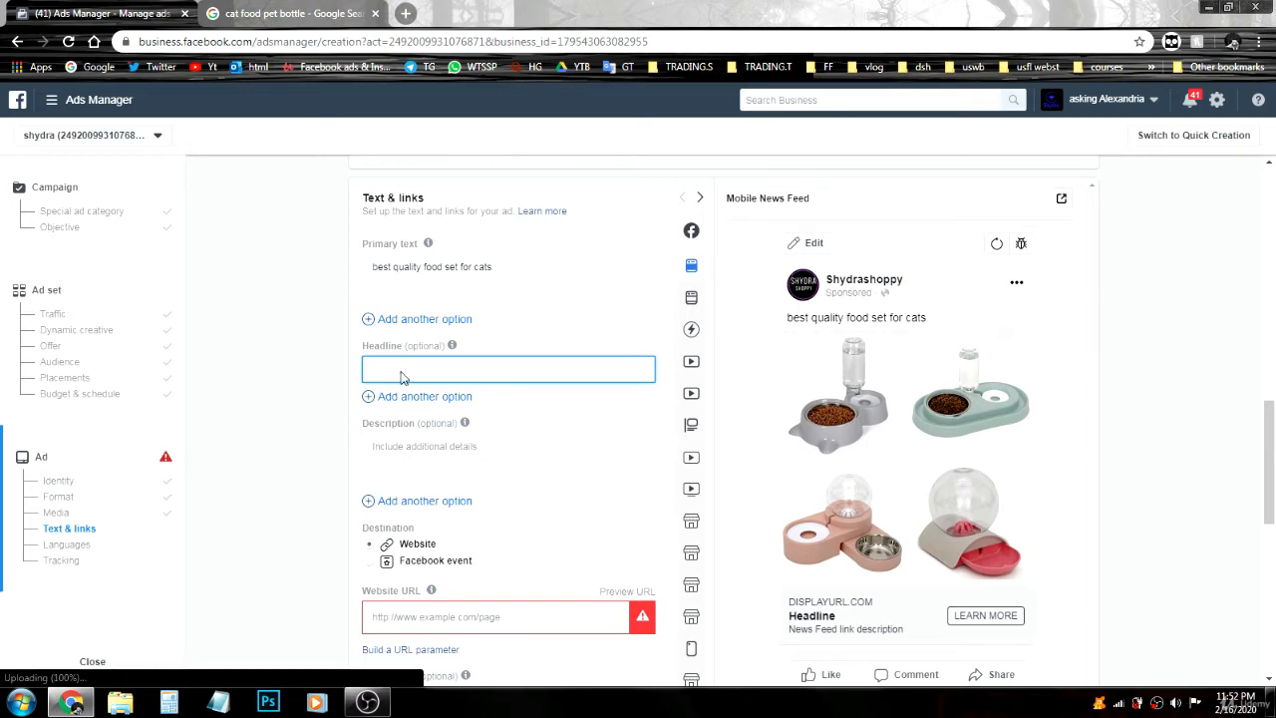
{"action": "type", "text": "buy 2 and get 1"}
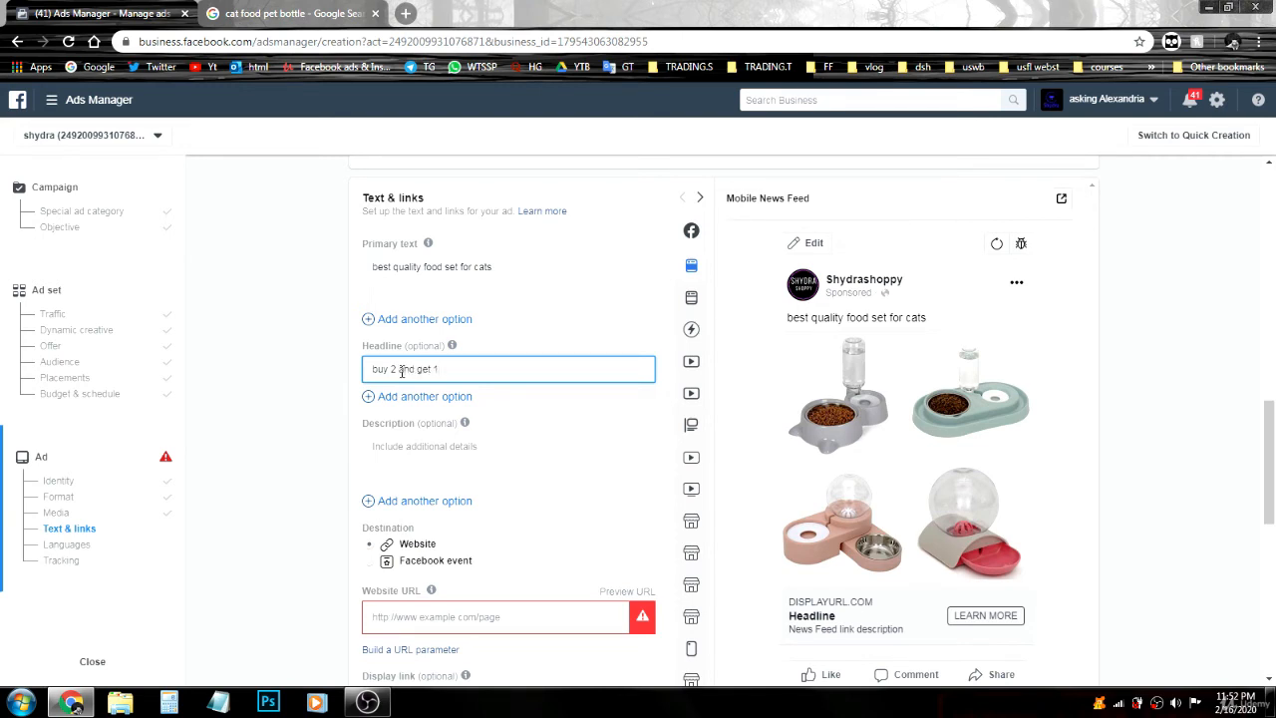
{"action": "type", "text": "for 55"}
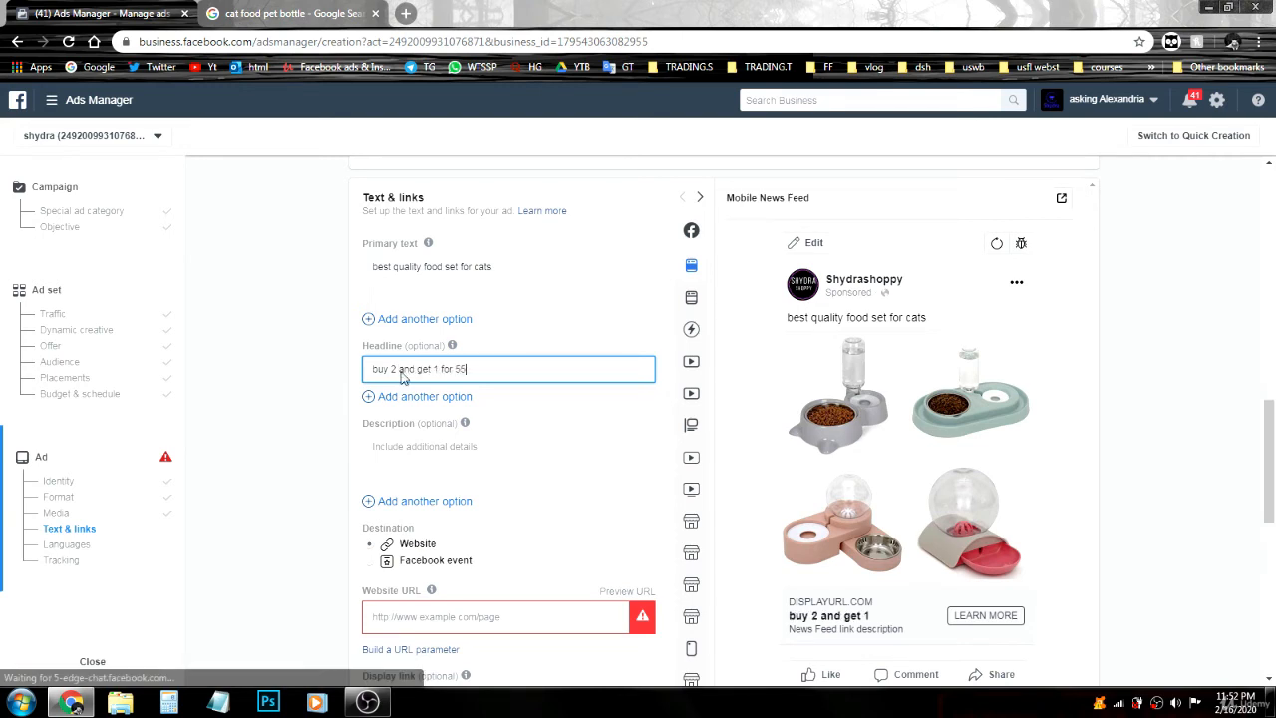
{"action": "type", "text": " perczen"}
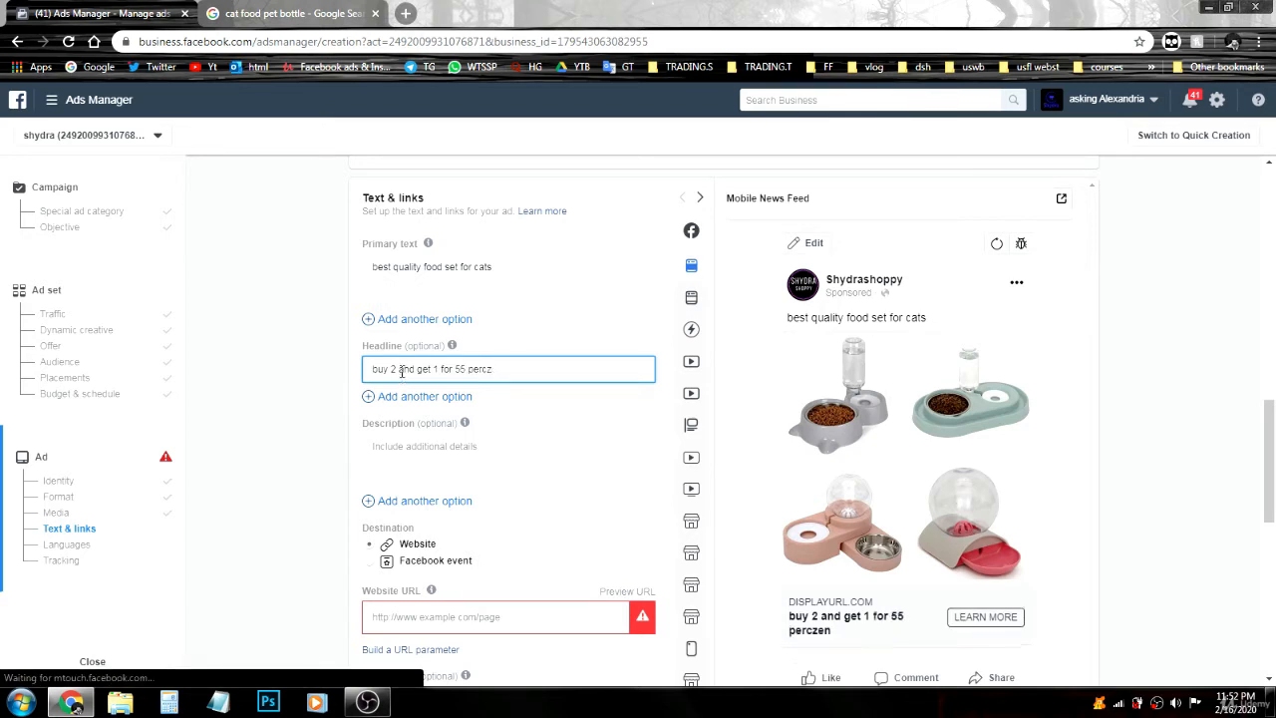
{"action": "key", "text": "BackSpace"}
{"action": "key", "text": "BackSpace"}
{"action": "key", "text": "BackSpace"}
{"action": "type", "text": "ent p"}
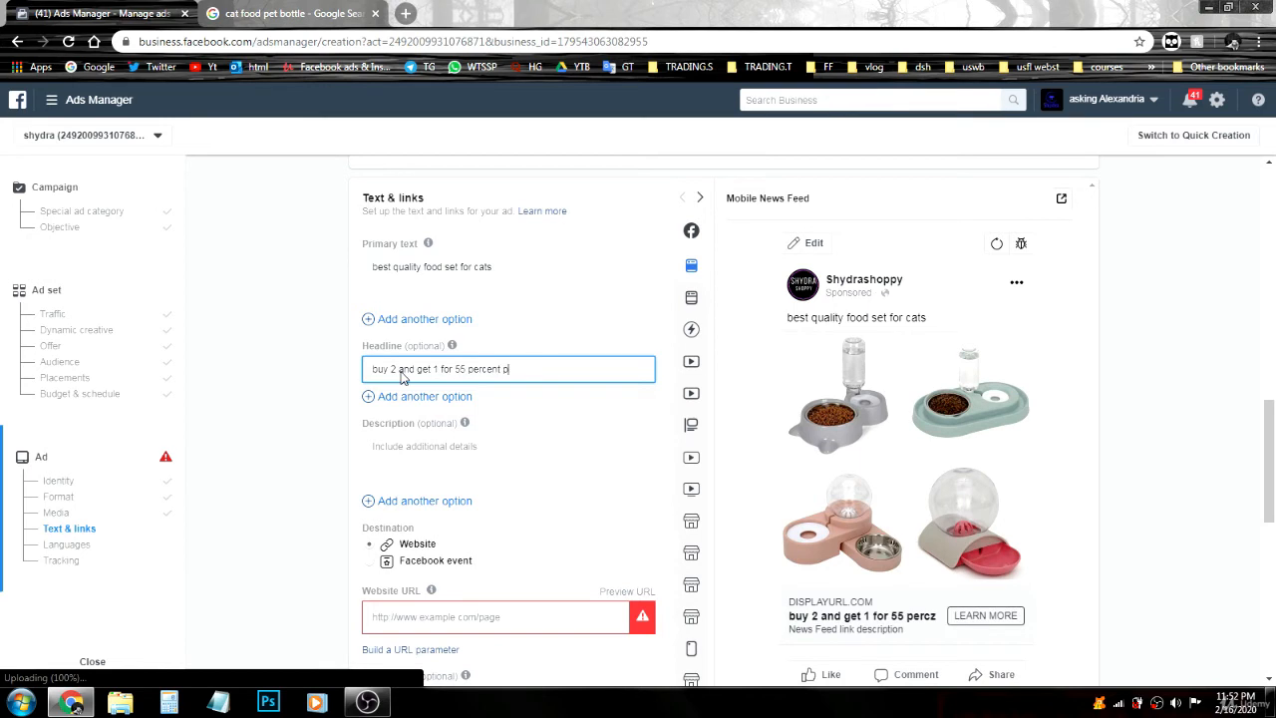
{"action": "key", "text": "BackSpace"}
{"action": "type", "text": "off"}
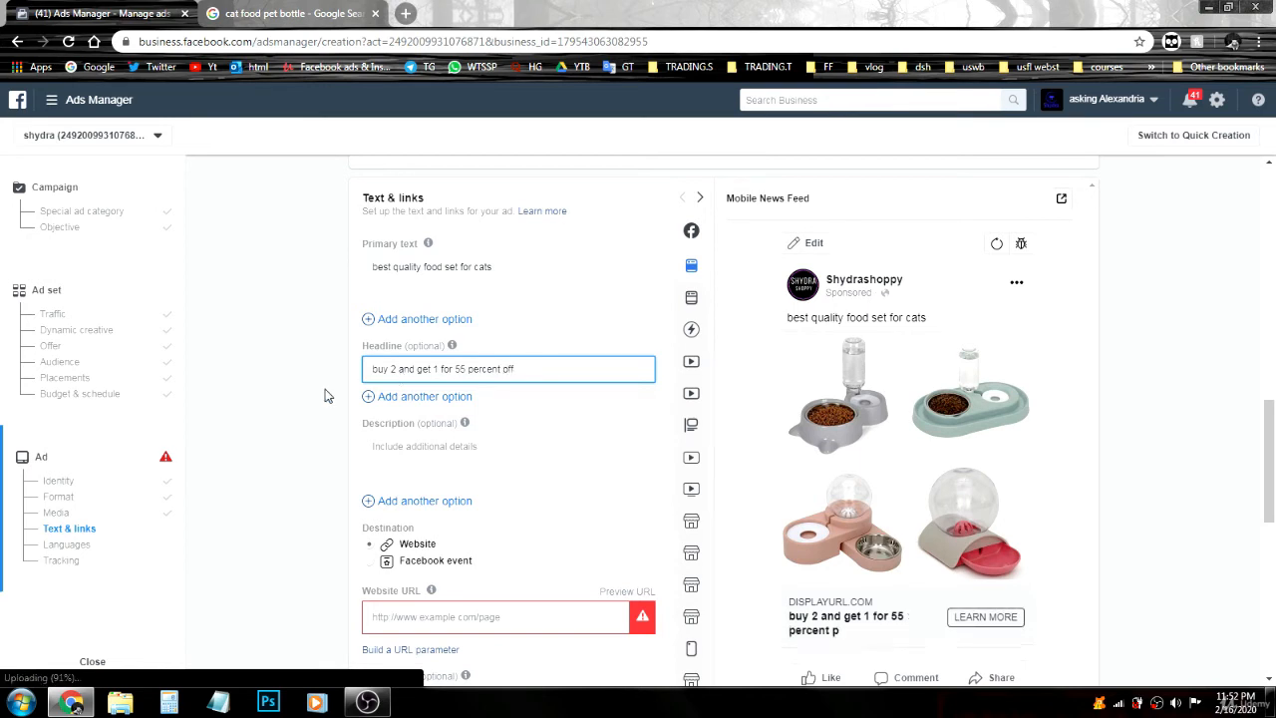
{"action": "left_click", "coordinate": [312, 392]}
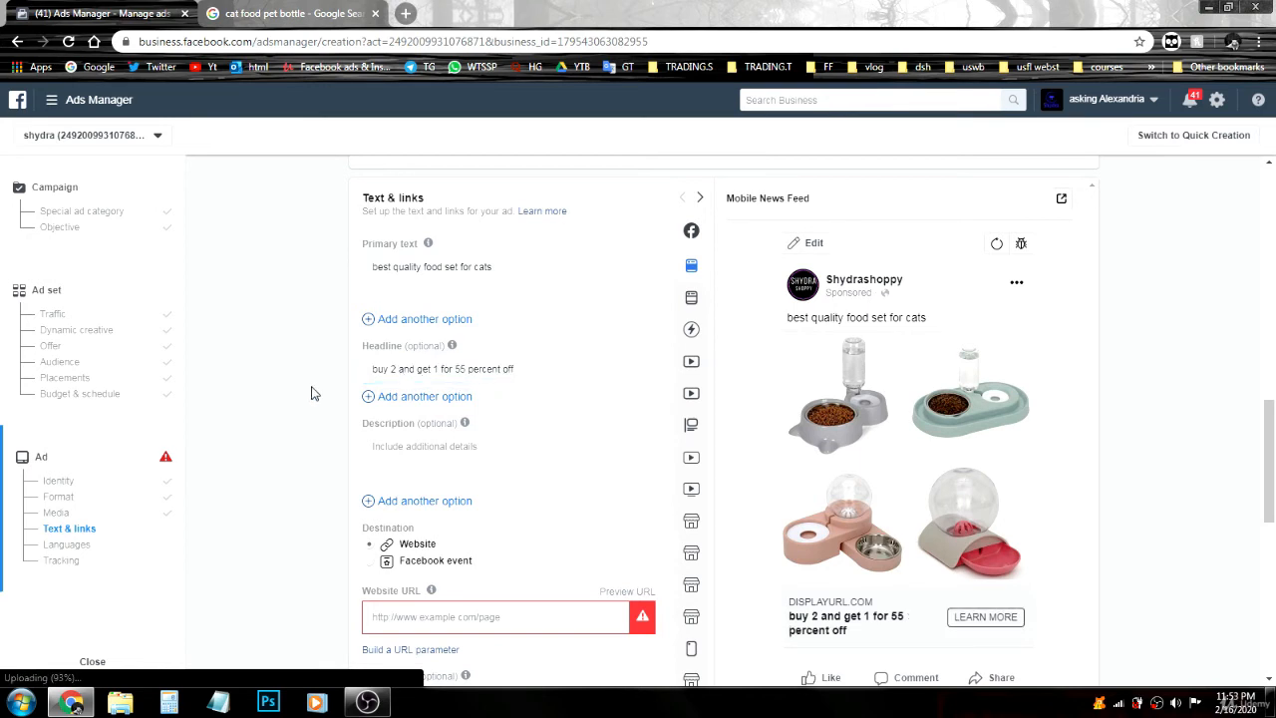
From the Google results for "cat food pet bottle", open Marcani's Pet Dog/Cat Food Grade Portable Water Bottle product page and dismiss its sale banner
{"action": "scroll", "coordinate": [311, 393], "scroll_direction": "down", "scroll_amount": 1}
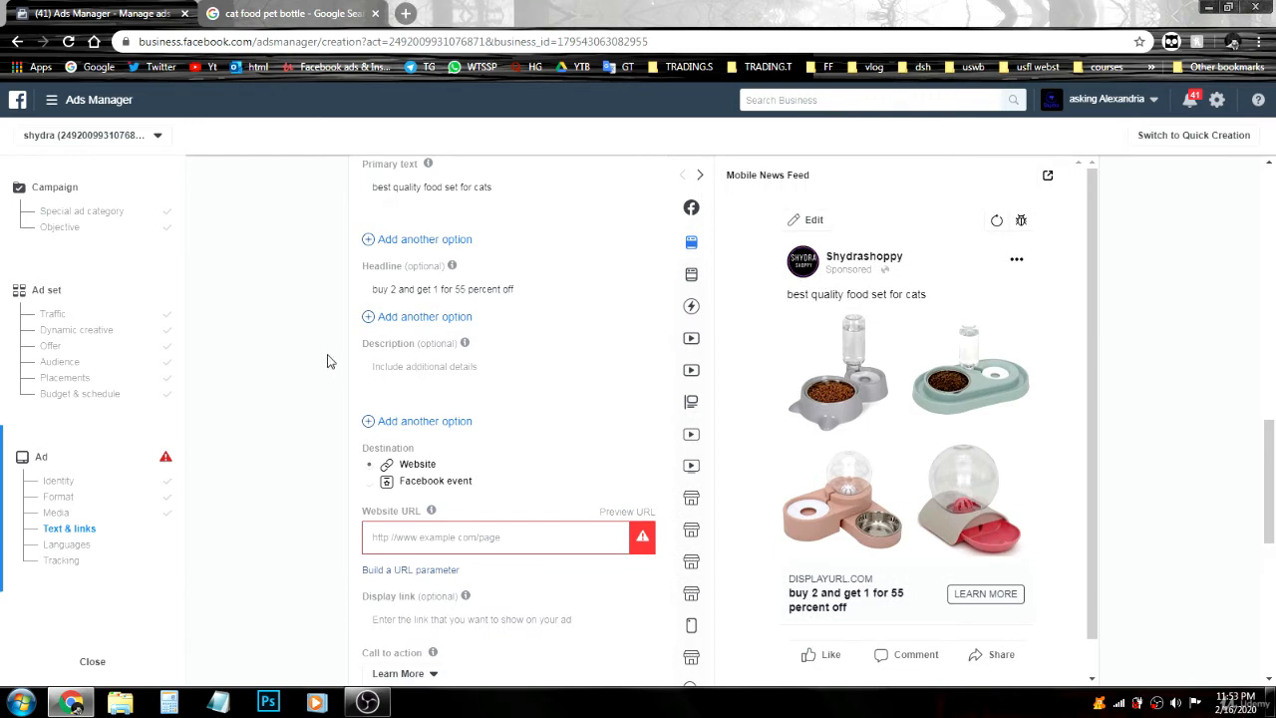
{"action": "mouse_move", "coordinate": [466, 347]}
{"action": "scroll", "coordinate": [323, 385], "scroll_direction": "down", "scroll_amount": 1}
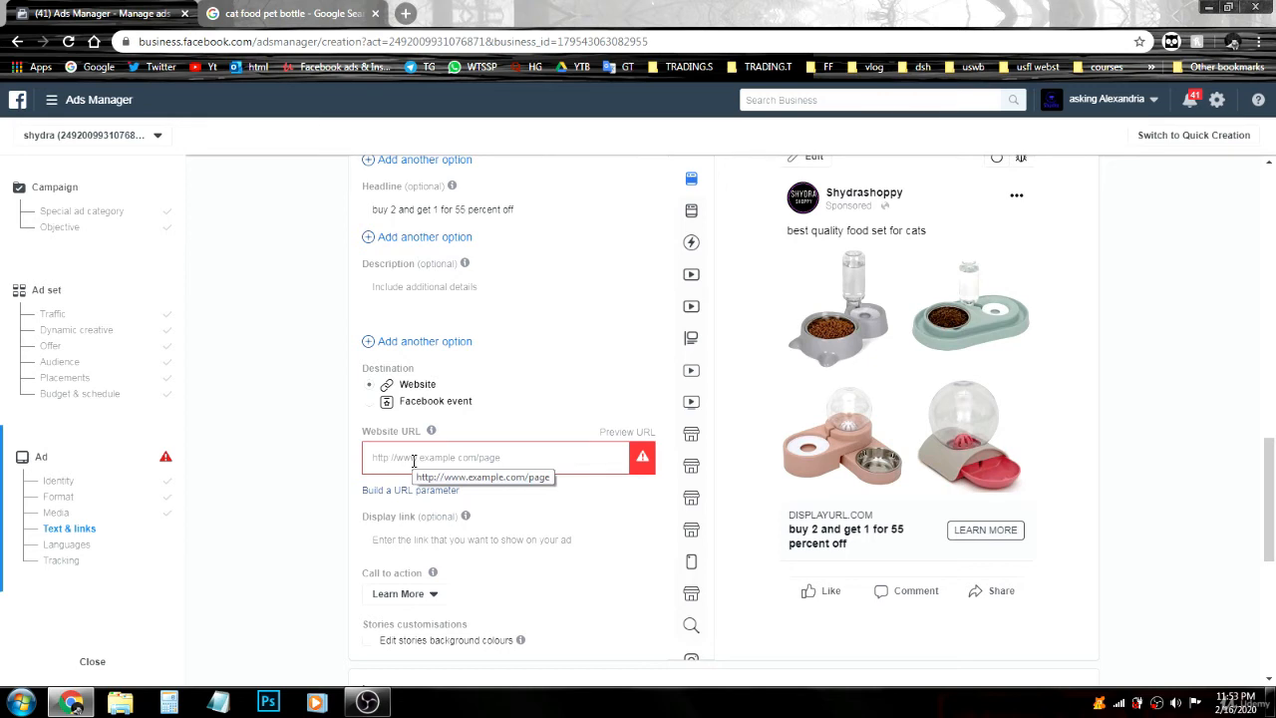
{"action": "left_click", "coordinate": [294, 14]}
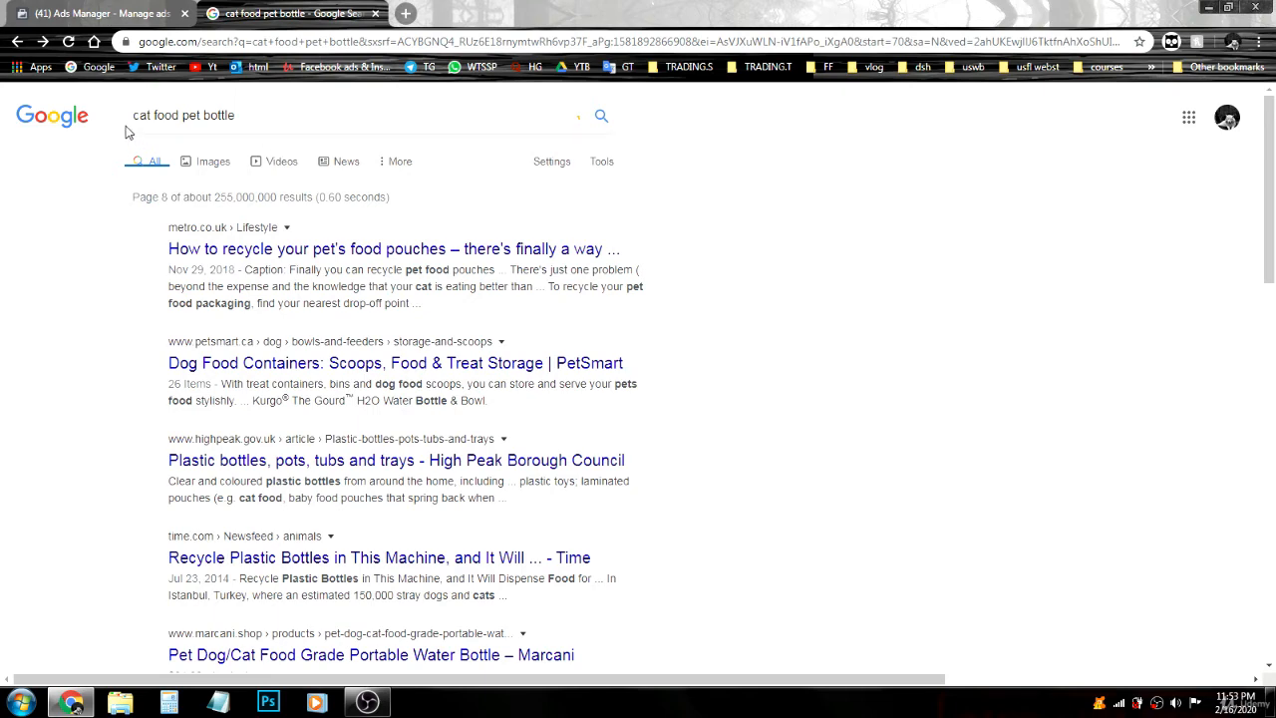
{"action": "scroll", "coordinate": [123, 270], "scroll_direction": "down", "scroll_amount": 3}
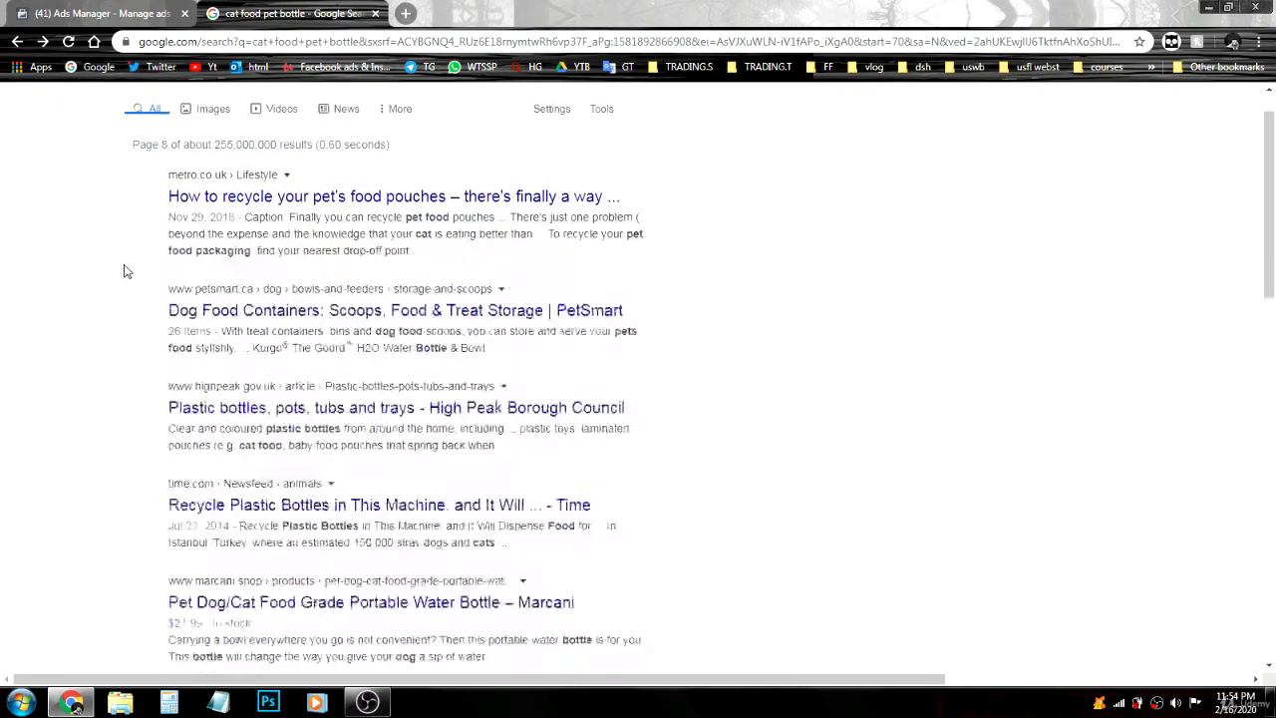
{"action": "scroll", "coordinate": [123, 270], "scroll_direction": "up", "scroll_amount": 3}
{"action": "scroll", "coordinate": [110, 274], "scroll_direction": "down", "scroll_amount": 2}
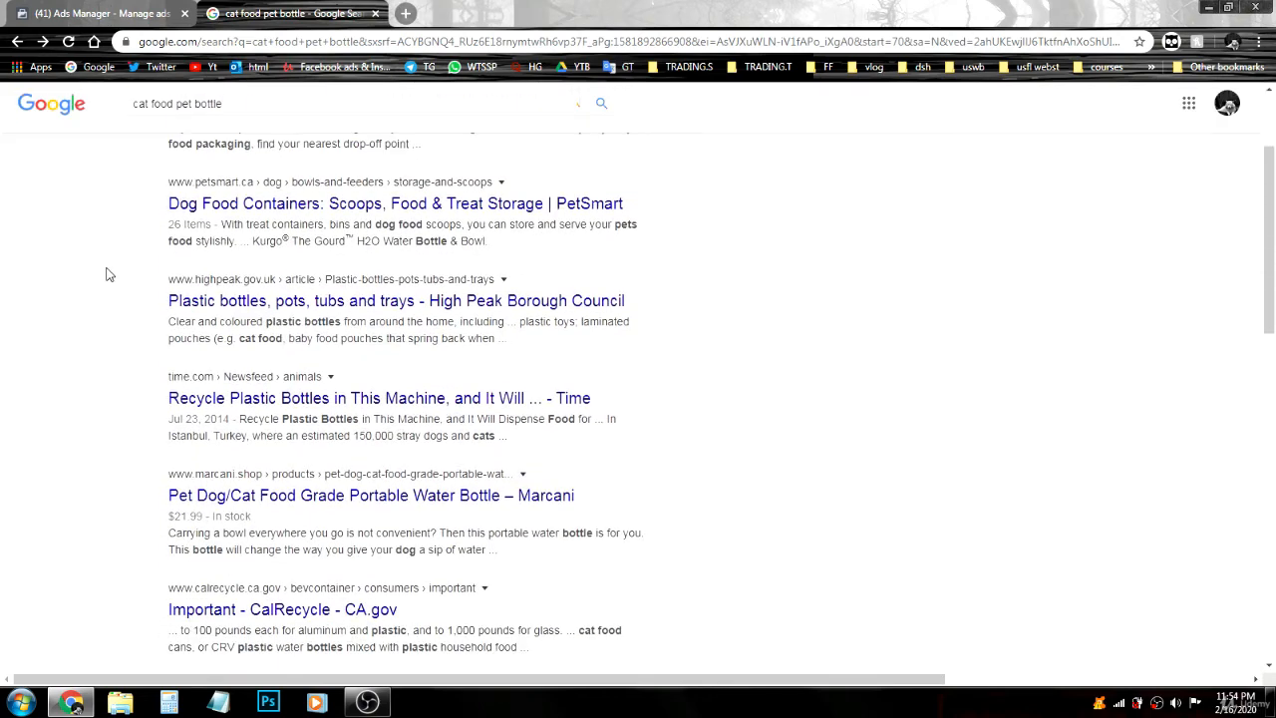
{"action": "left_click", "coordinate": [231, 498]}
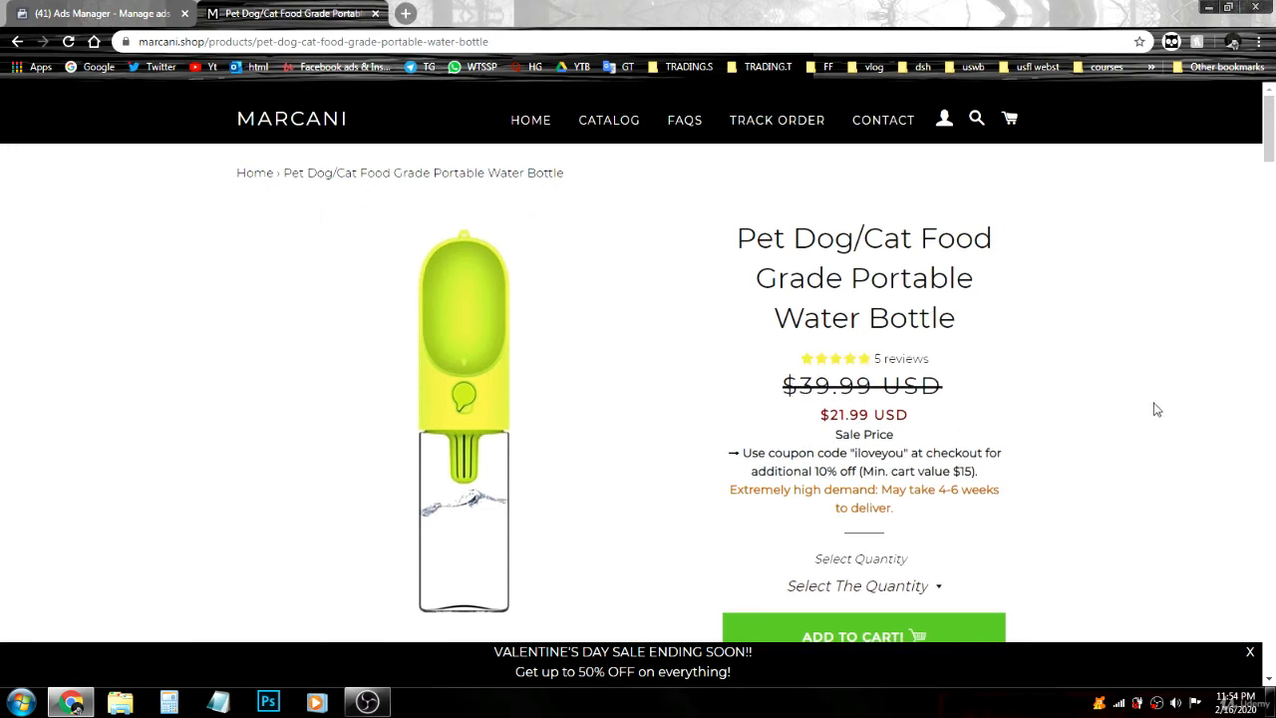
{"action": "left_click", "coordinate": [1248, 650]}
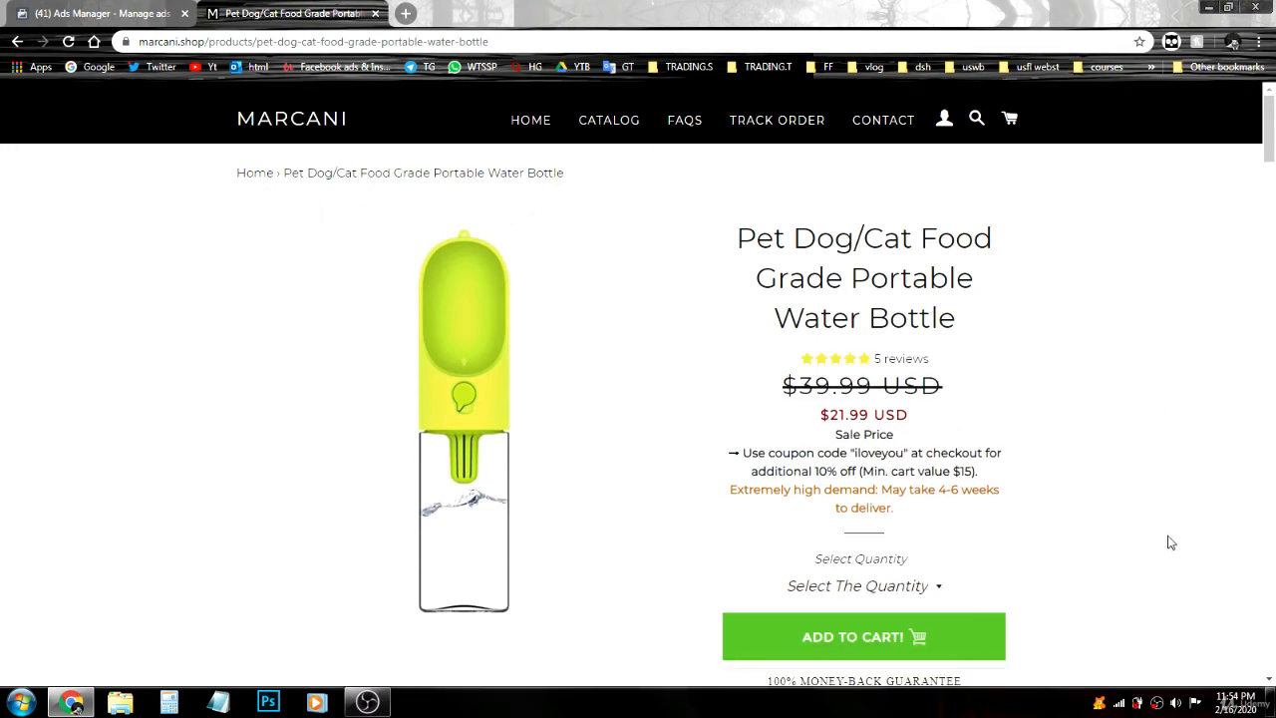
Copy the Marcani product page's address and paste it as the ad's website URL in Ads Manager
{"action": "left_click", "coordinate": [188, 43]}
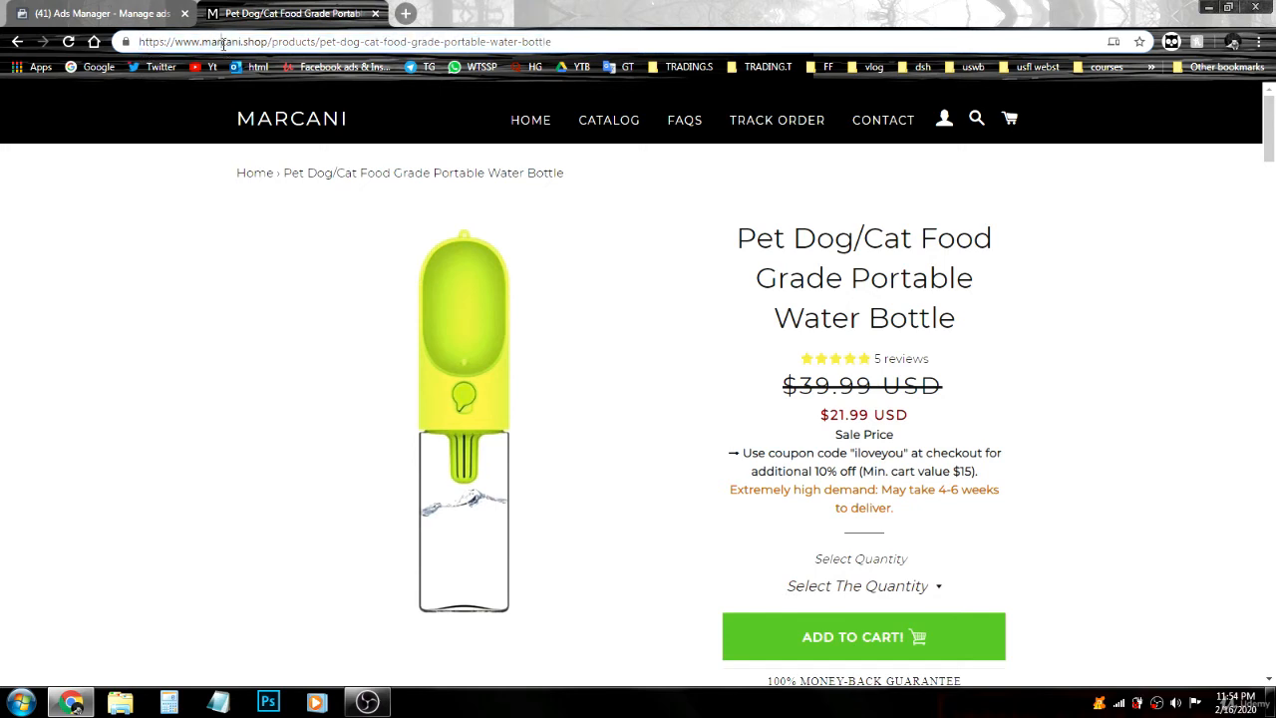
{"action": "right_click", "coordinate": [345, 43]}
{"action": "left_click", "coordinate": [393, 124]}
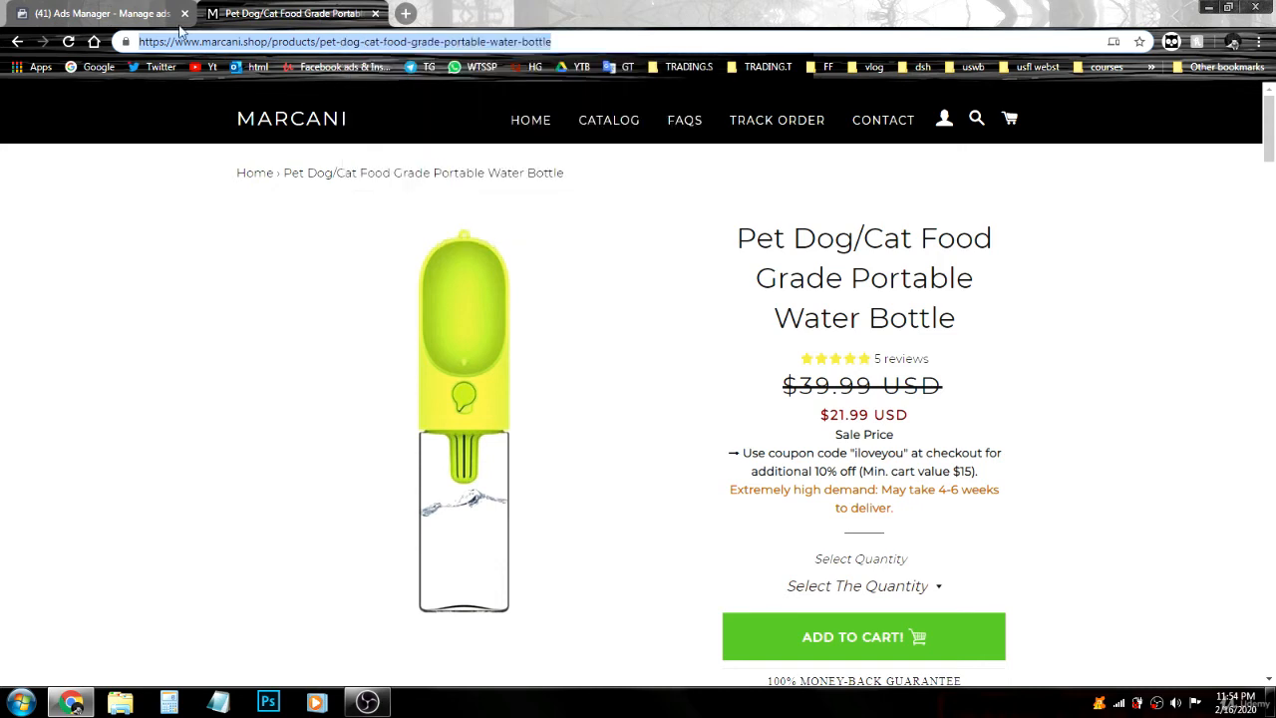
{"action": "left_click", "coordinate": [114, 13]}
{"action": "right_click", "coordinate": [467, 456]}
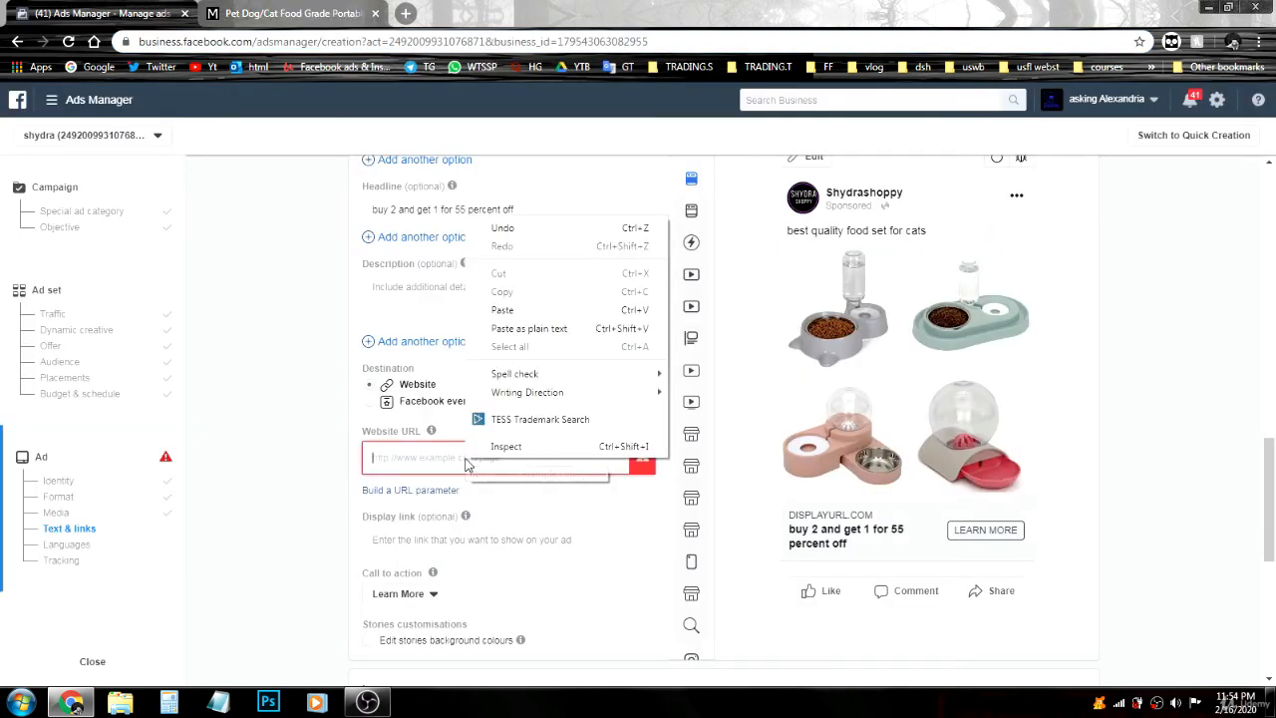
{"action": "left_click", "coordinate": [502, 310]}
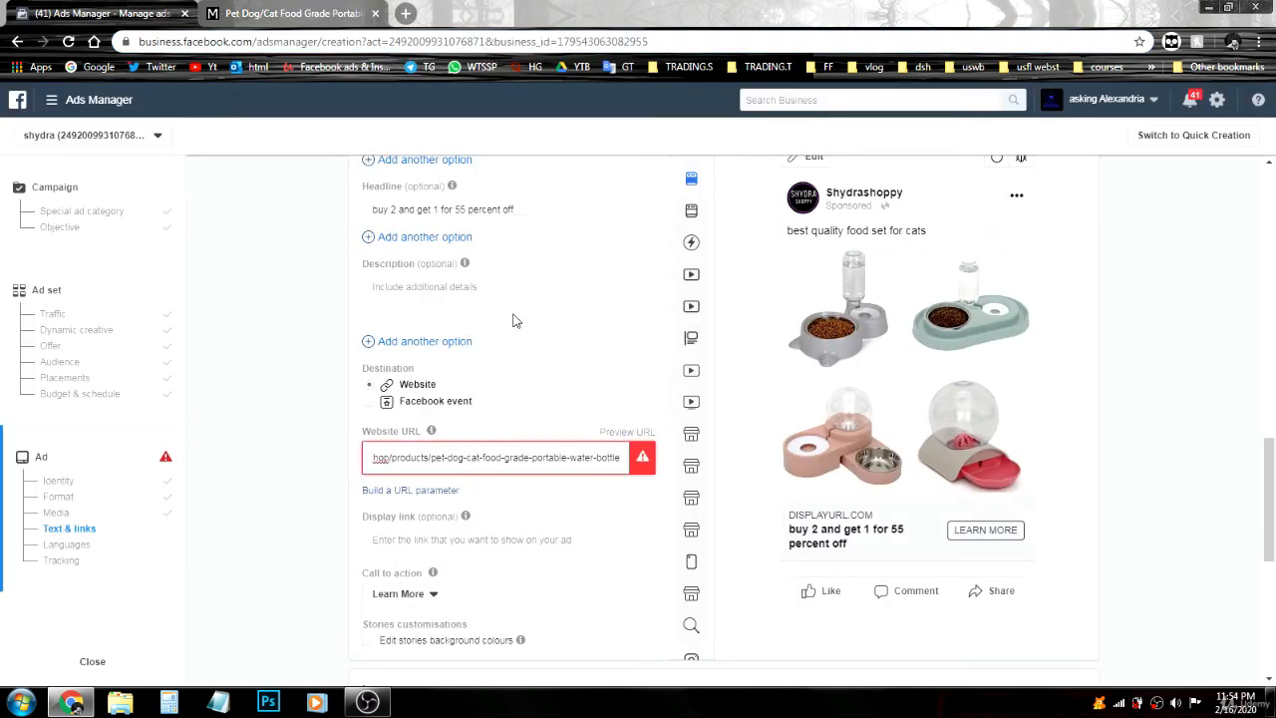
{"action": "left_click", "coordinate": [769, 464]}
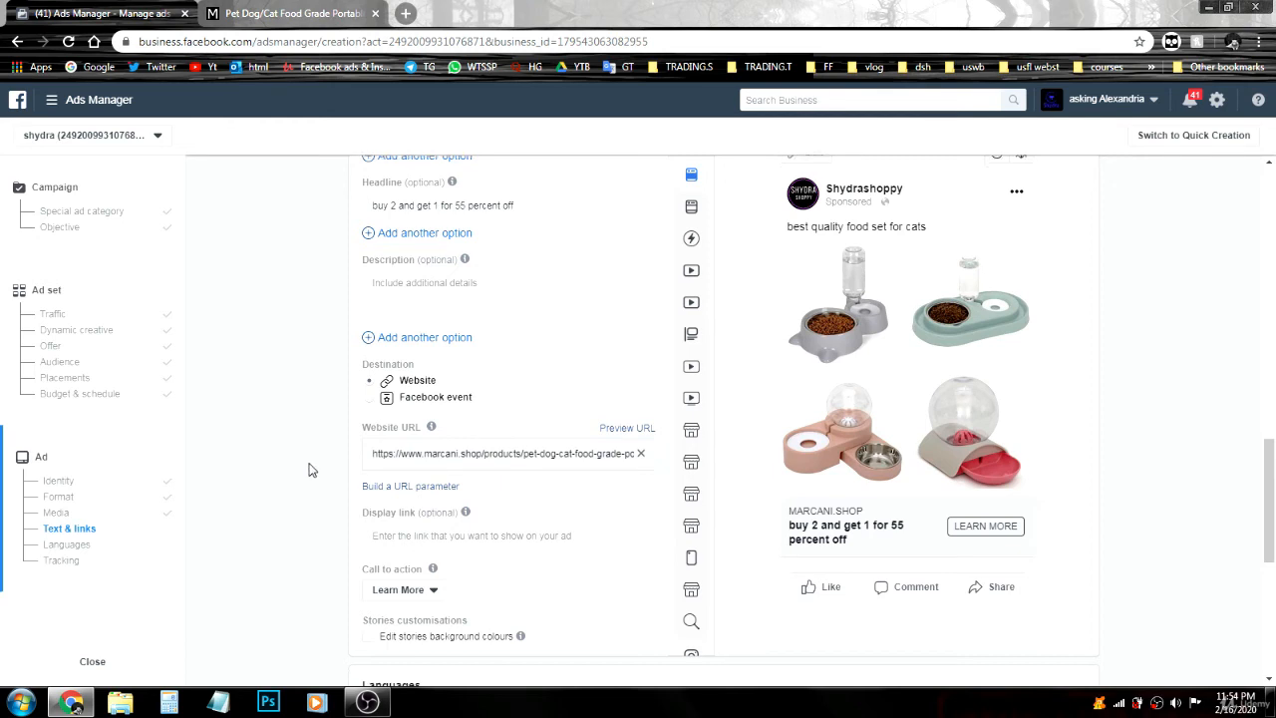
Set the ad's call to action to Shop Now
{"action": "scroll", "coordinate": [309, 469], "scroll_direction": "down", "scroll_amount": 2}
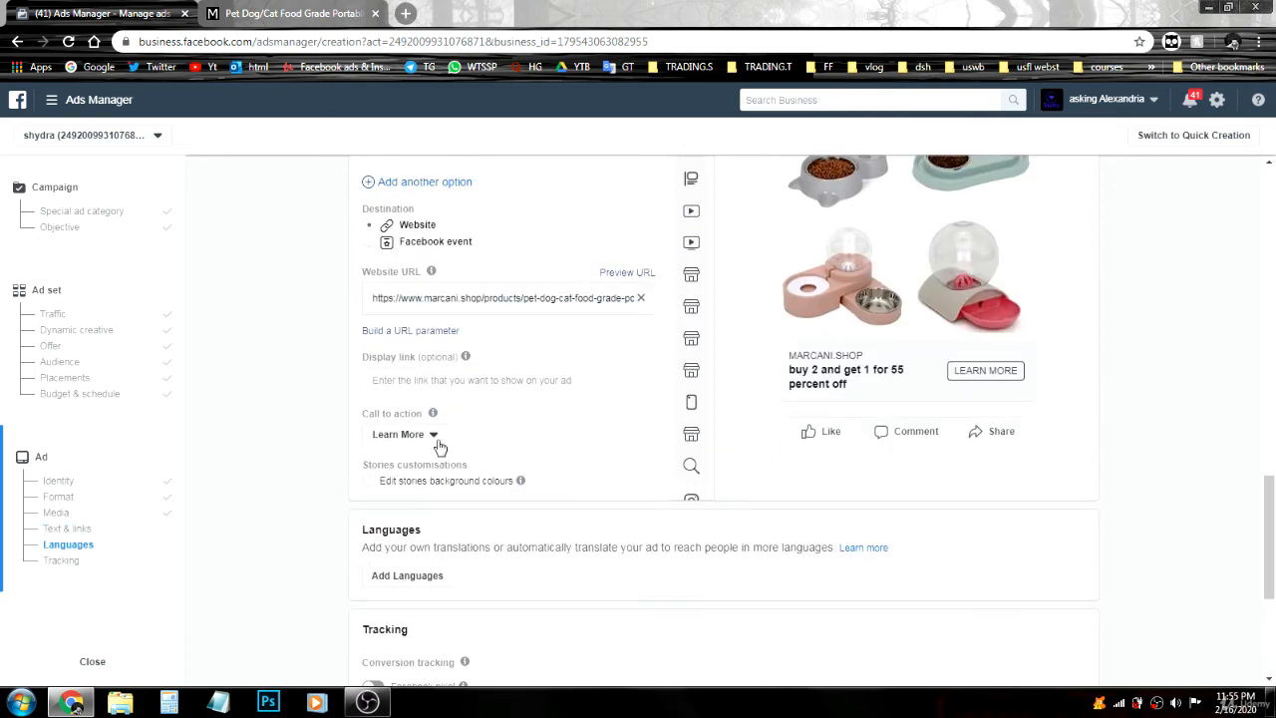
{"action": "mouse_move", "coordinate": [431, 418]}
{"action": "left_click", "coordinate": [432, 438]}
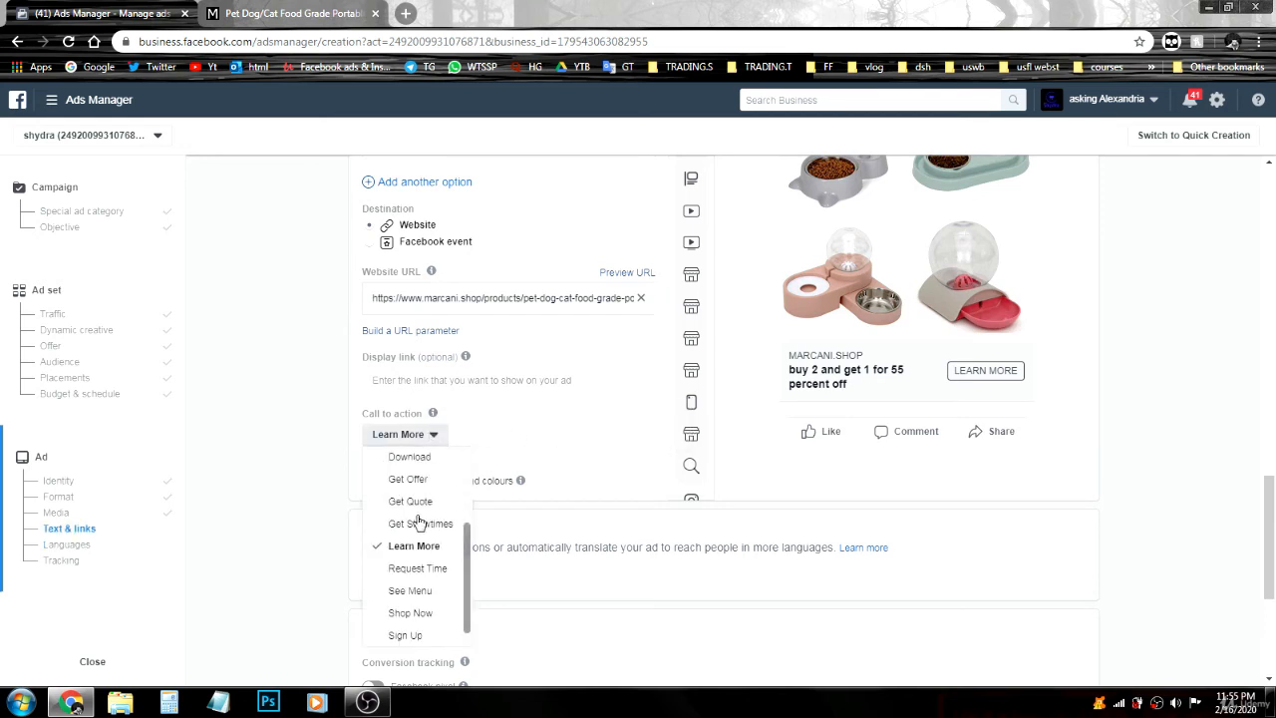
{"action": "scroll", "coordinate": [418, 536], "scroll_direction": "down", "scroll_amount": 1}
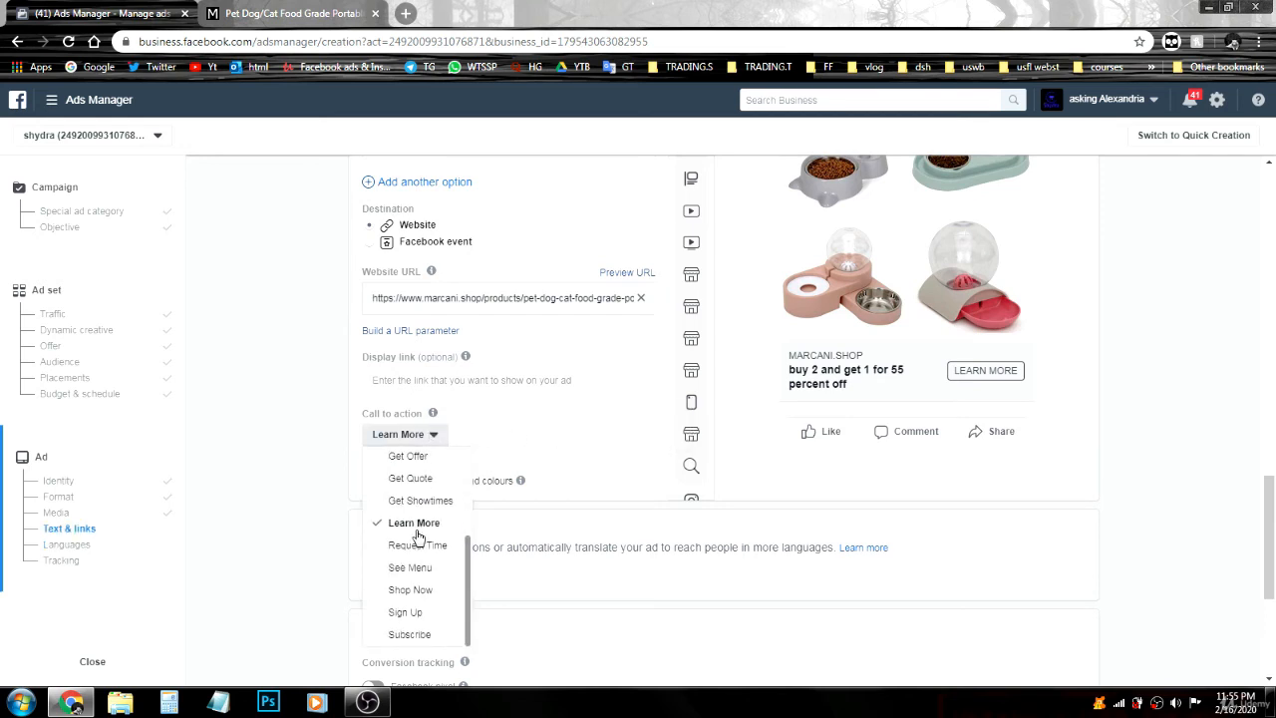
{"action": "left_click", "coordinate": [410, 590]}
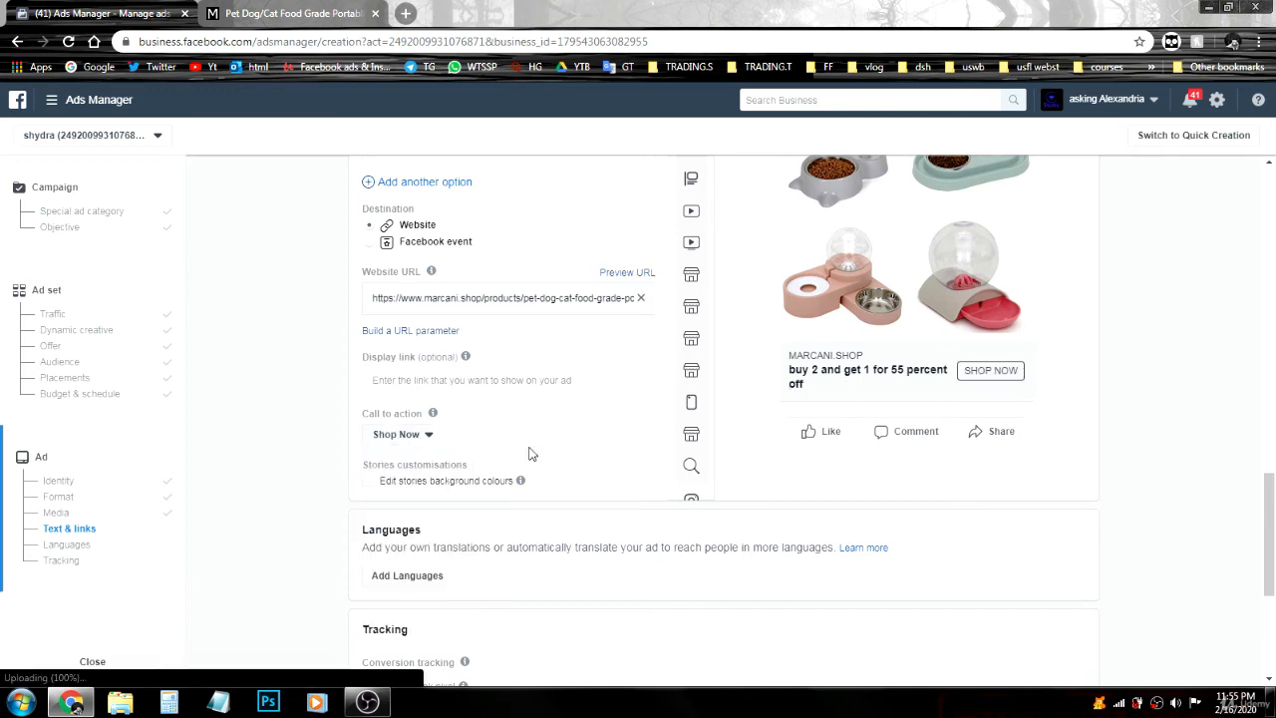
{"action": "scroll", "coordinate": [399, 489], "scroll_direction": "down", "scroll_amount": 2}
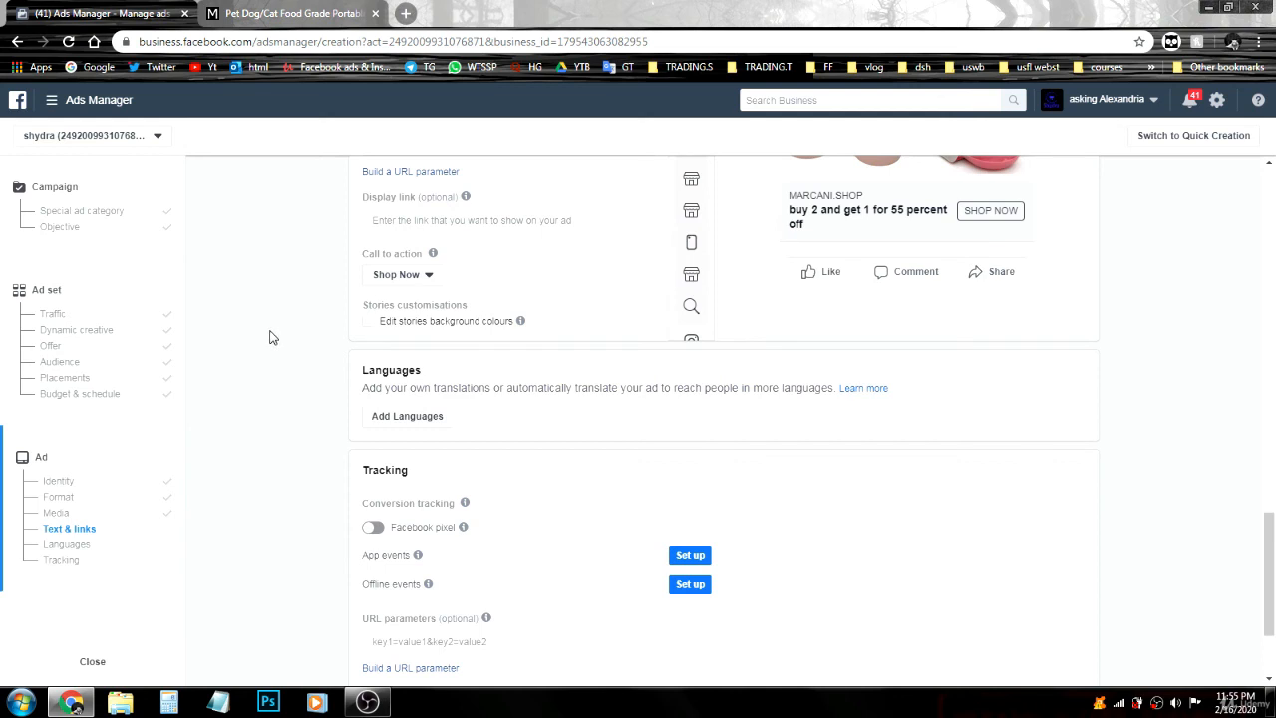
{"action": "scroll", "coordinate": [269, 337], "scroll_direction": "down", "scroll_amount": 2}
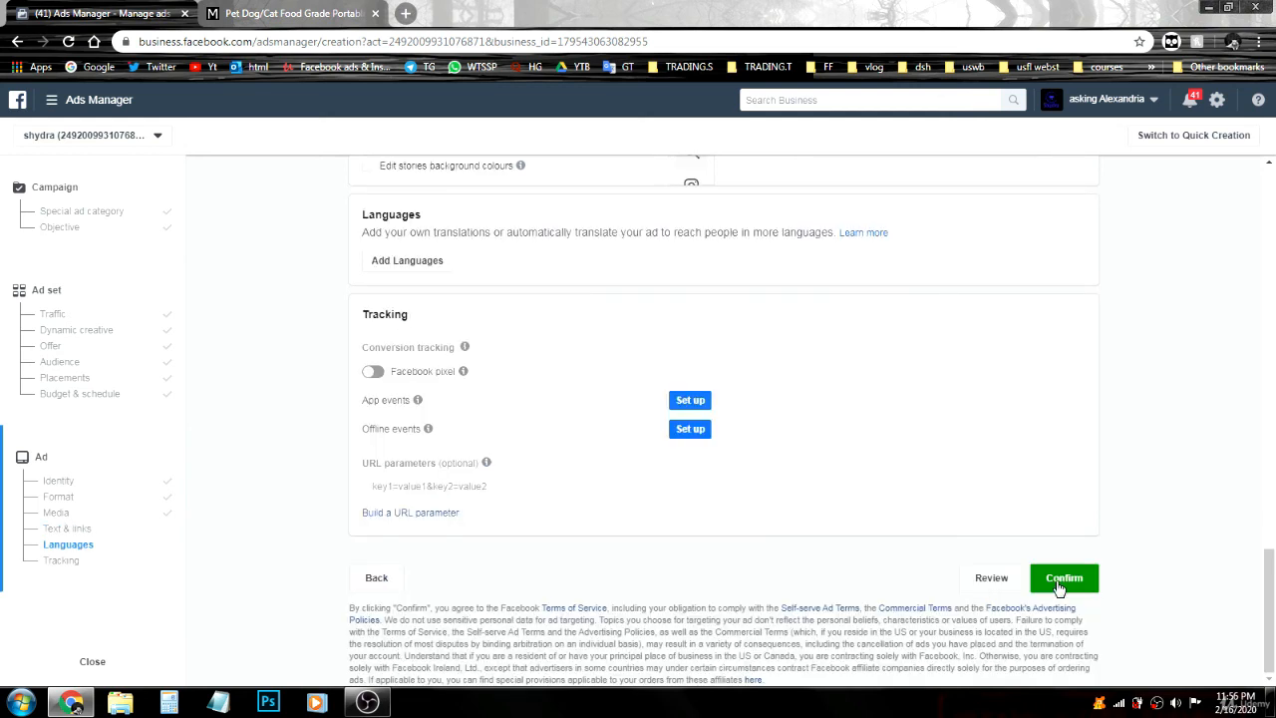